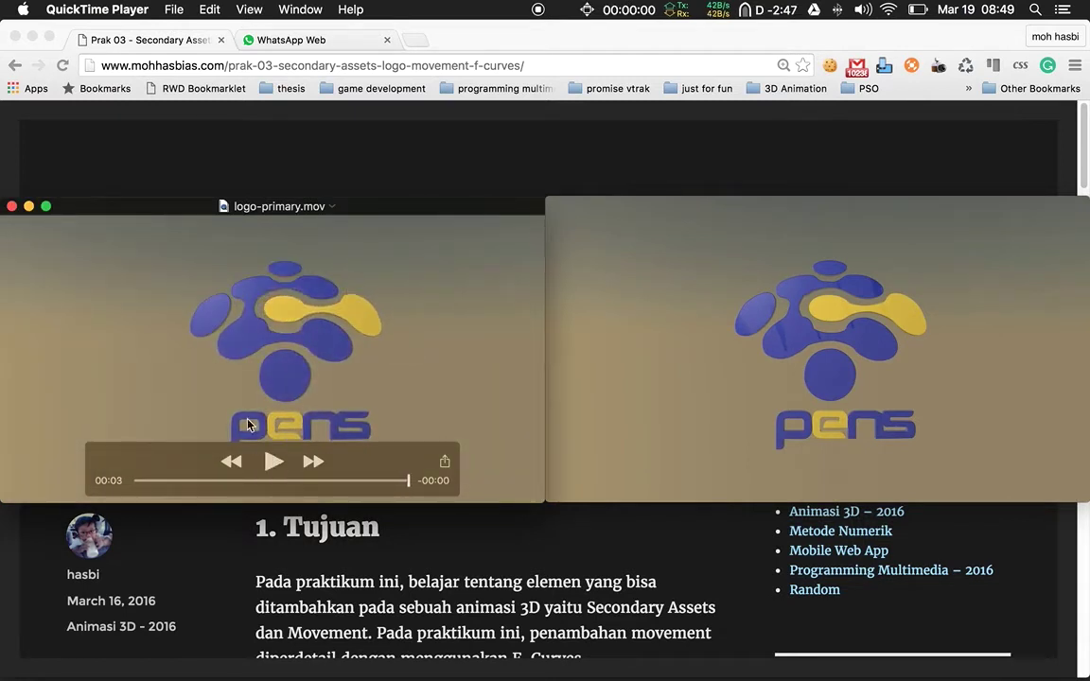
Play logo-primary.mov and render-secondary-black.mov to compare the logo animation without and with the secondary assets
{"action": "left_click", "coordinate": [272, 461]}
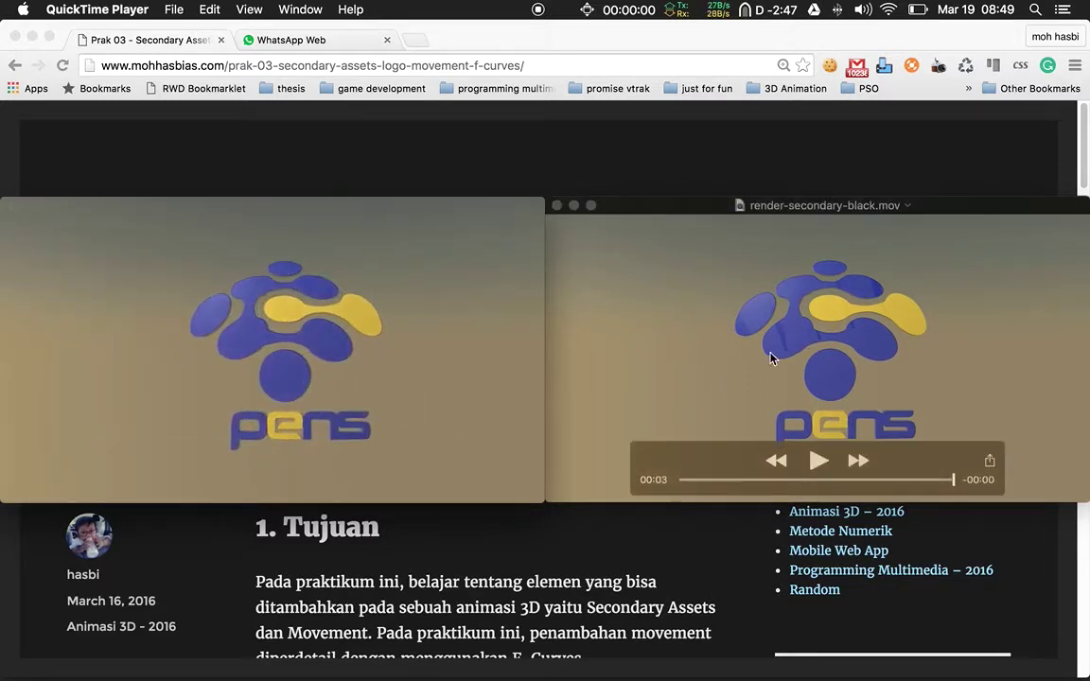
{"action": "left_click", "coordinate": [688, 210]}
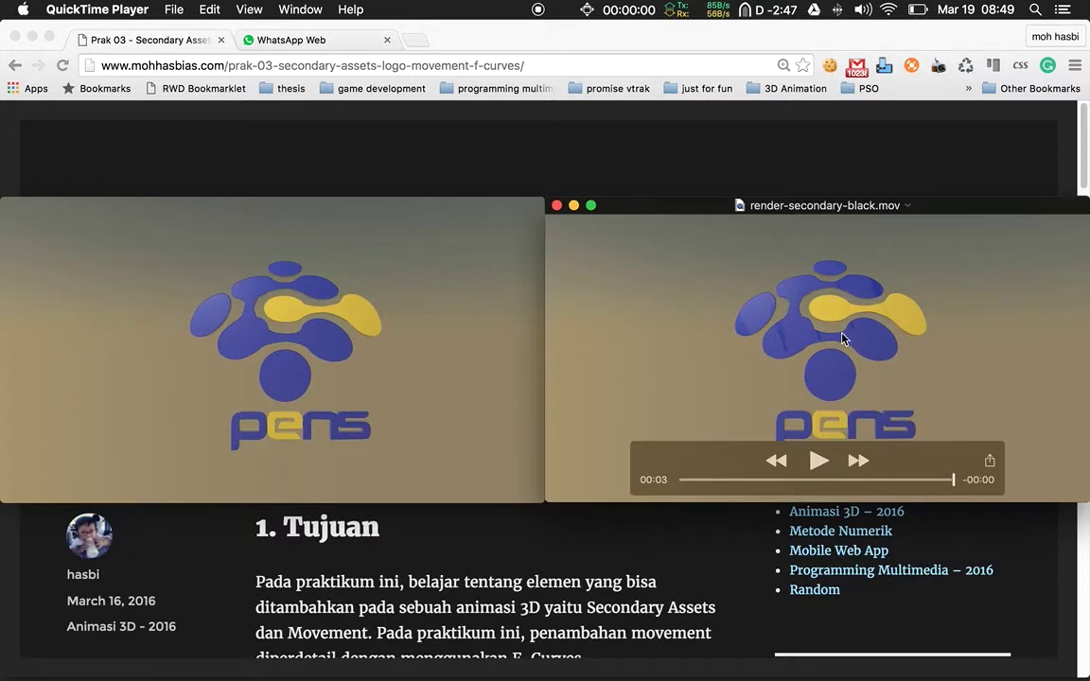
{"action": "left_click", "coordinate": [819, 467]}
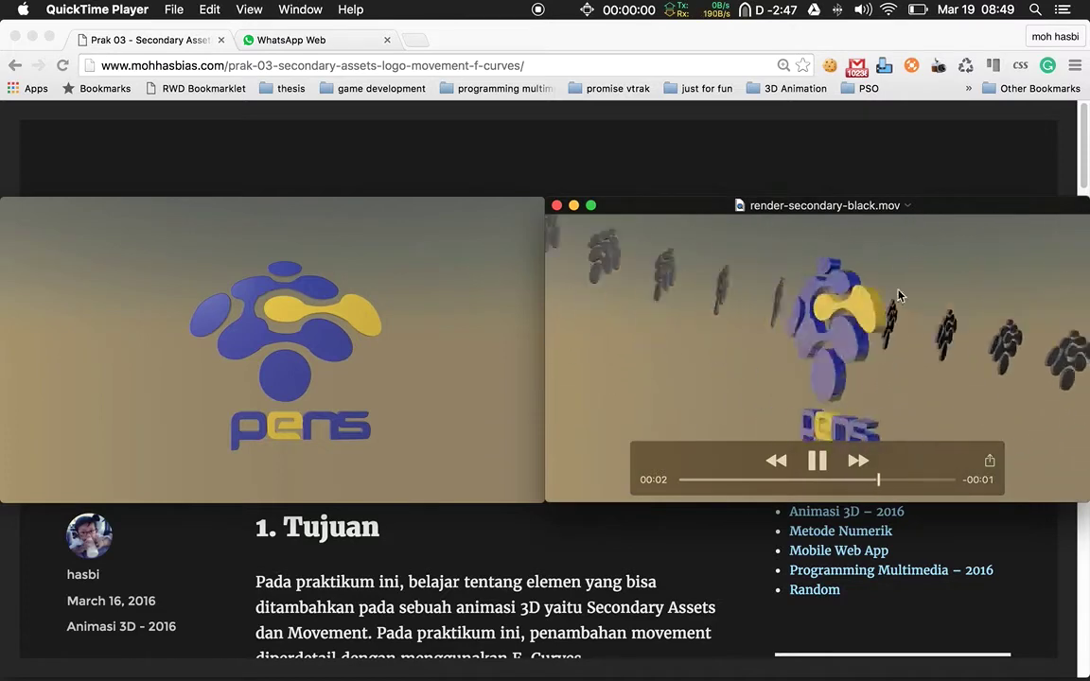
{"action": "left_click", "coordinate": [819, 462]}
{"action": "mouse_move", "coordinate": [422, 348]}
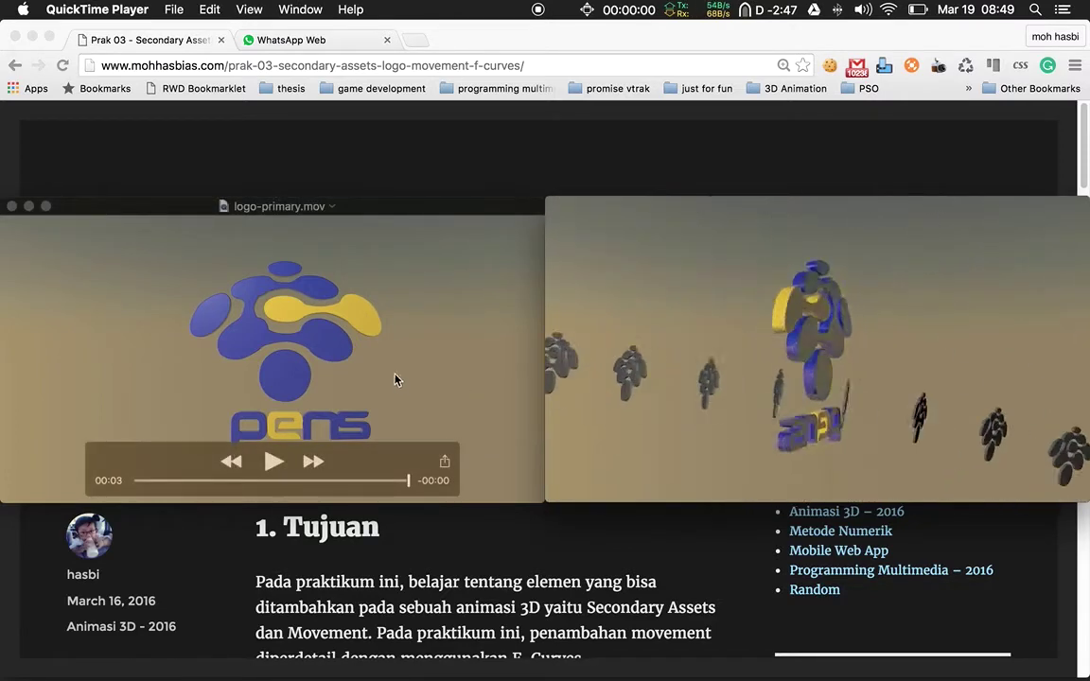
{"action": "left_click", "coordinate": [273, 461]}
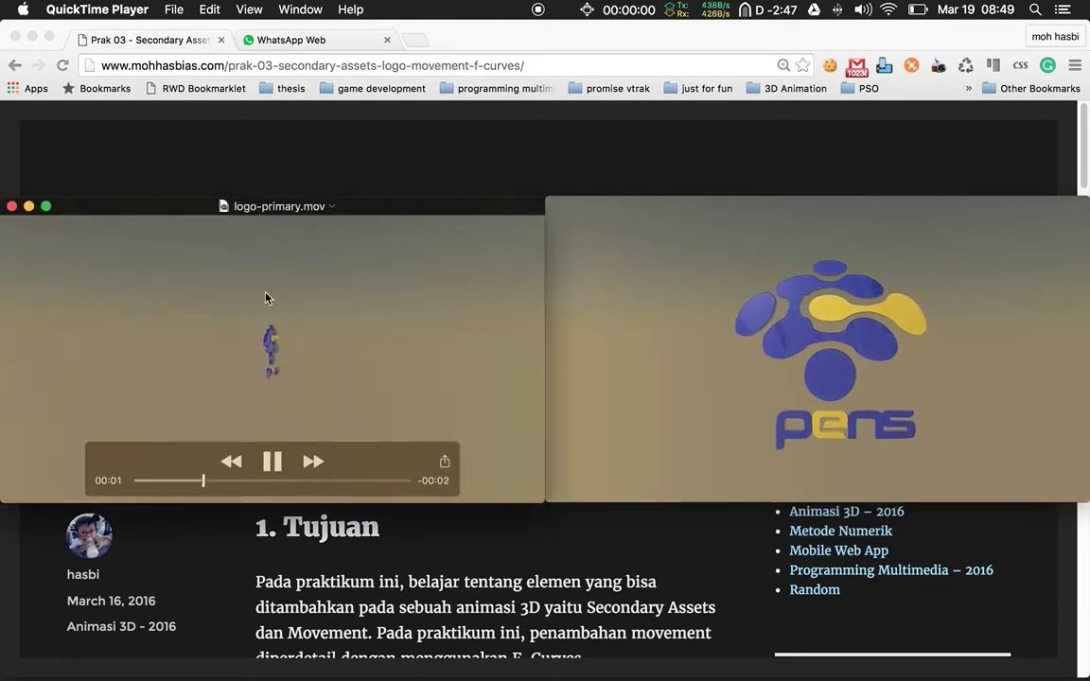
{"action": "mouse_move", "coordinate": [810, 405]}
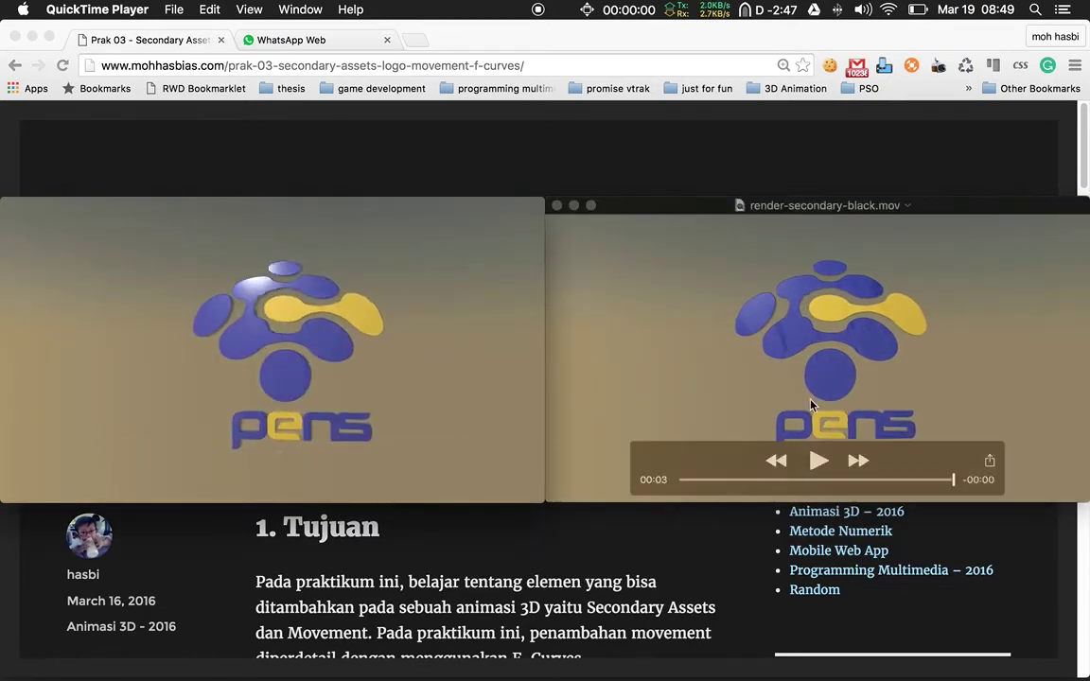
{"action": "left_click", "coordinate": [819, 458]}
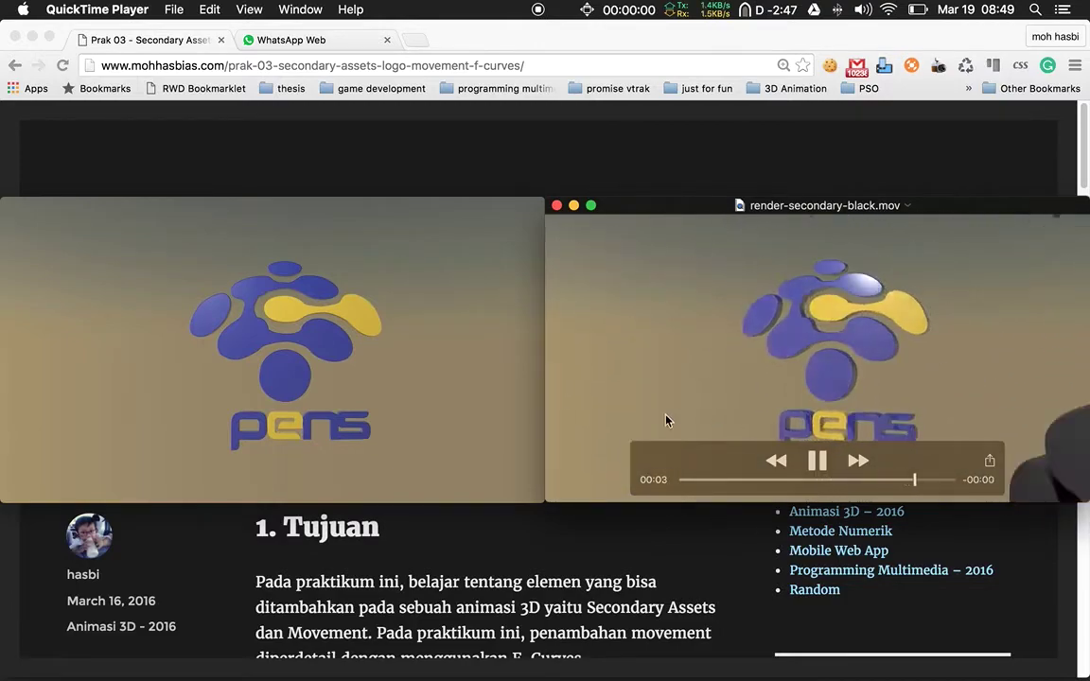
Switch to the Prak 03 page in Chrome and check the required materials in the Bahan section
{"action": "key", "text": "ctrl+Up"}
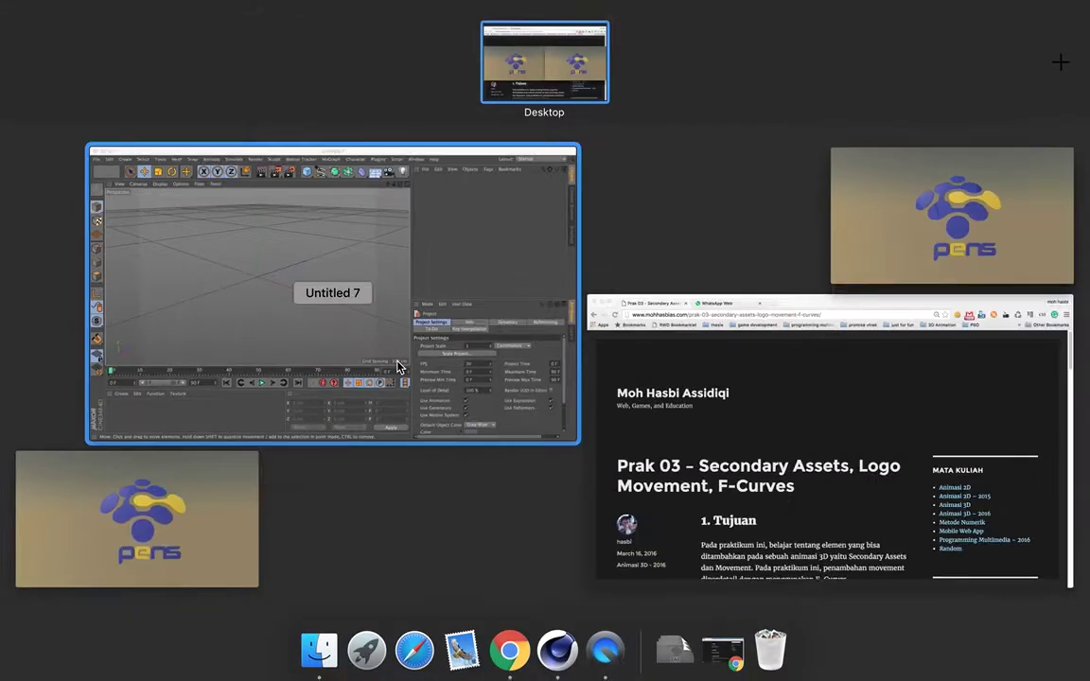
{"action": "left_click", "coordinate": [401, 365]}
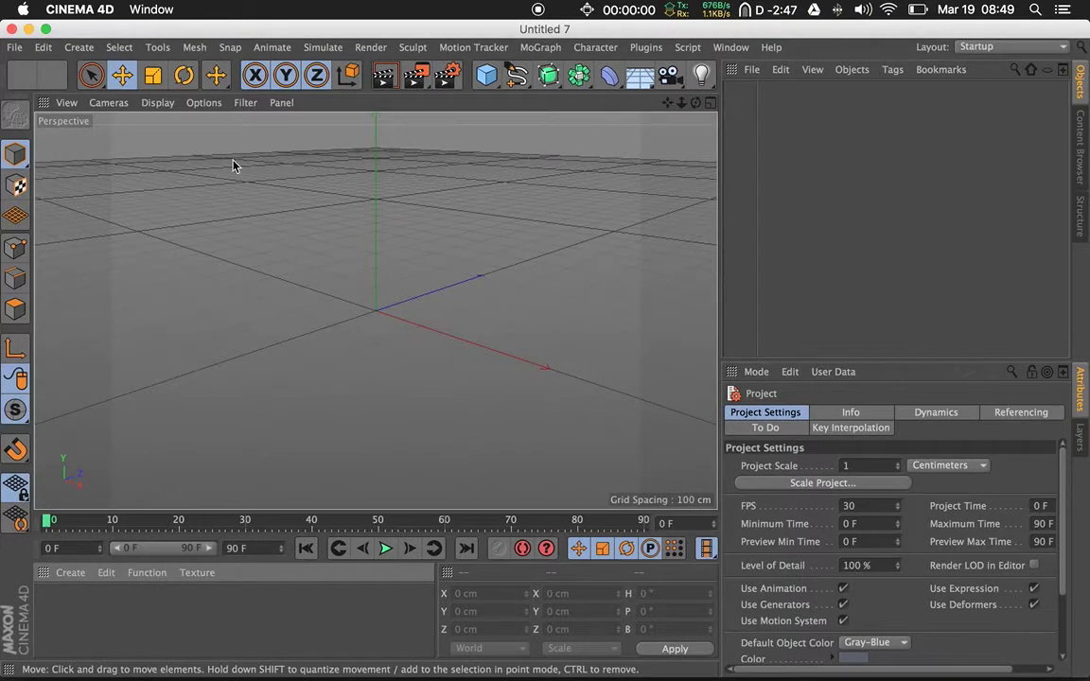
{"action": "key", "text": "ctrl+Up"}
{"action": "left_click", "coordinate": [397, 290]}
{"action": "scroll", "coordinate": [421, 298], "scroll_direction": "down", "scroll_amount": 10}
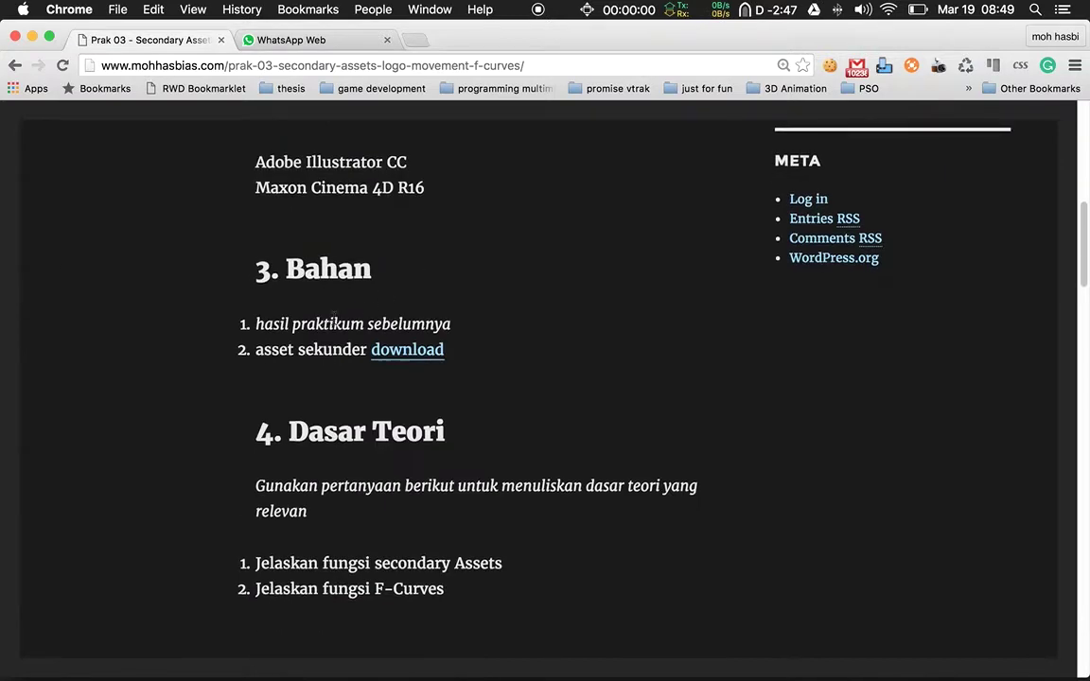
{"action": "left_click_drag", "start_coordinate": [254, 327], "coordinate": [452, 326]}
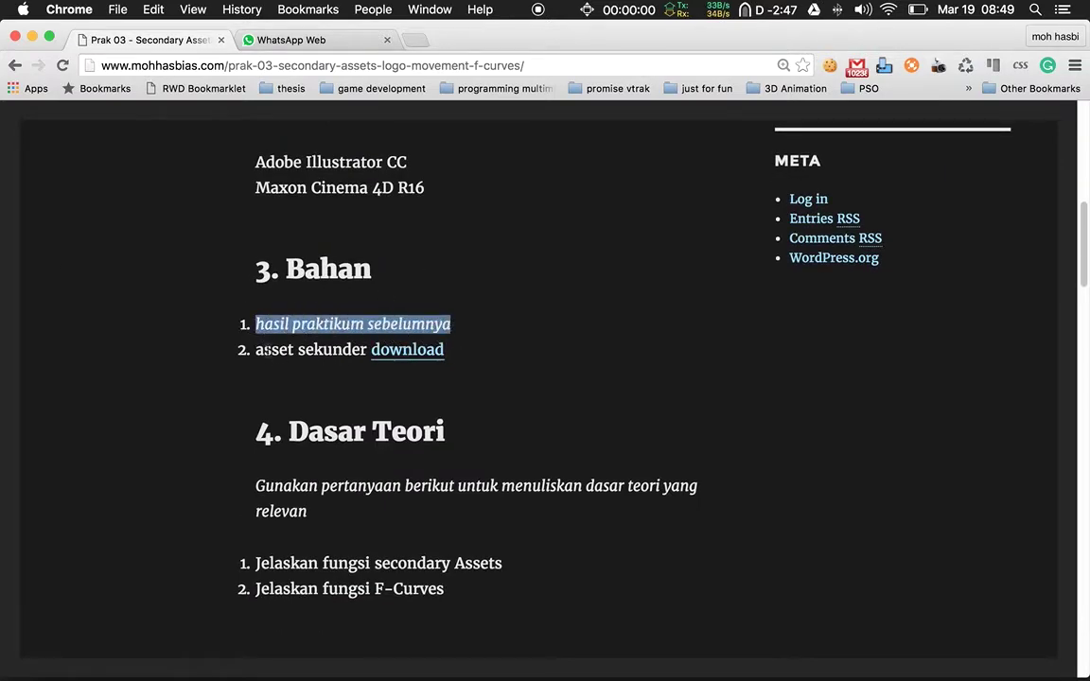
{"action": "left_click", "coordinate": [266, 350]}
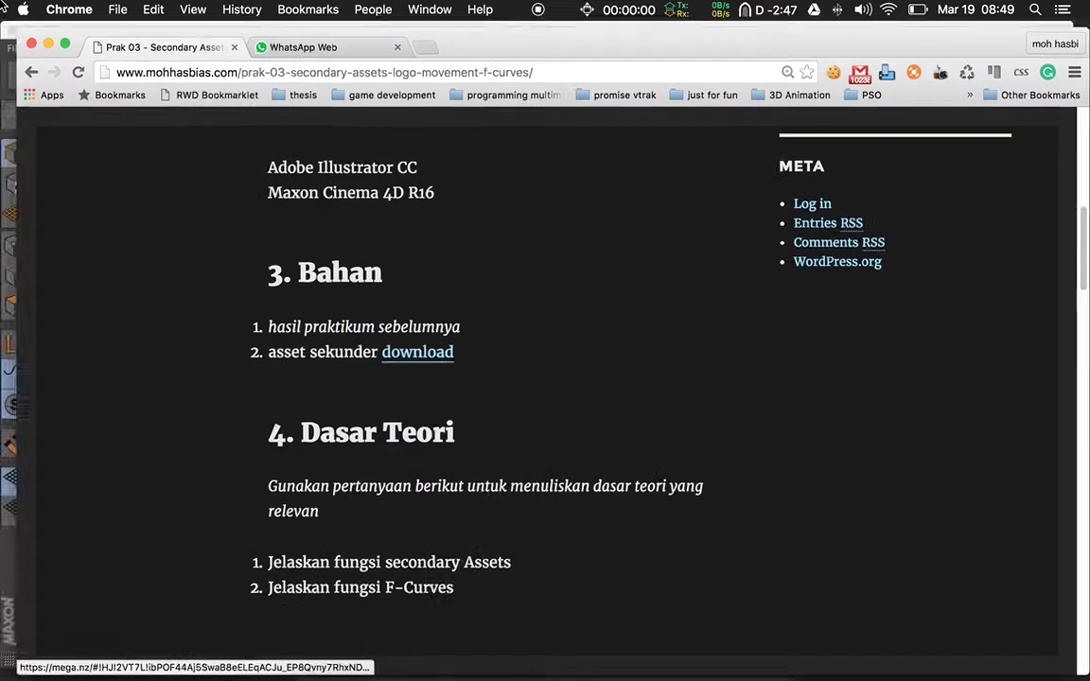
Switch to Cinema 4D, open the recent project logo-PENS-material.c4d from prak 03, and preview its animation
{"action": "key", "text": "ctrl+Up"}
{"action": "left_click", "coordinate": [386, 305]}
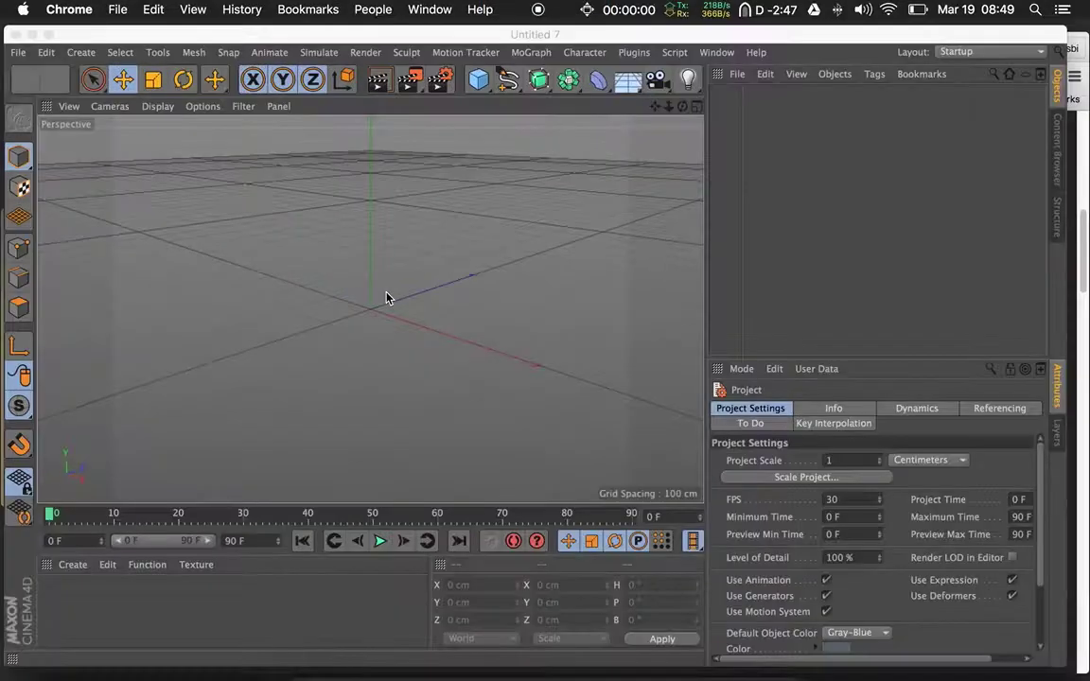
{"action": "left_click", "coordinate": [14, 46]}
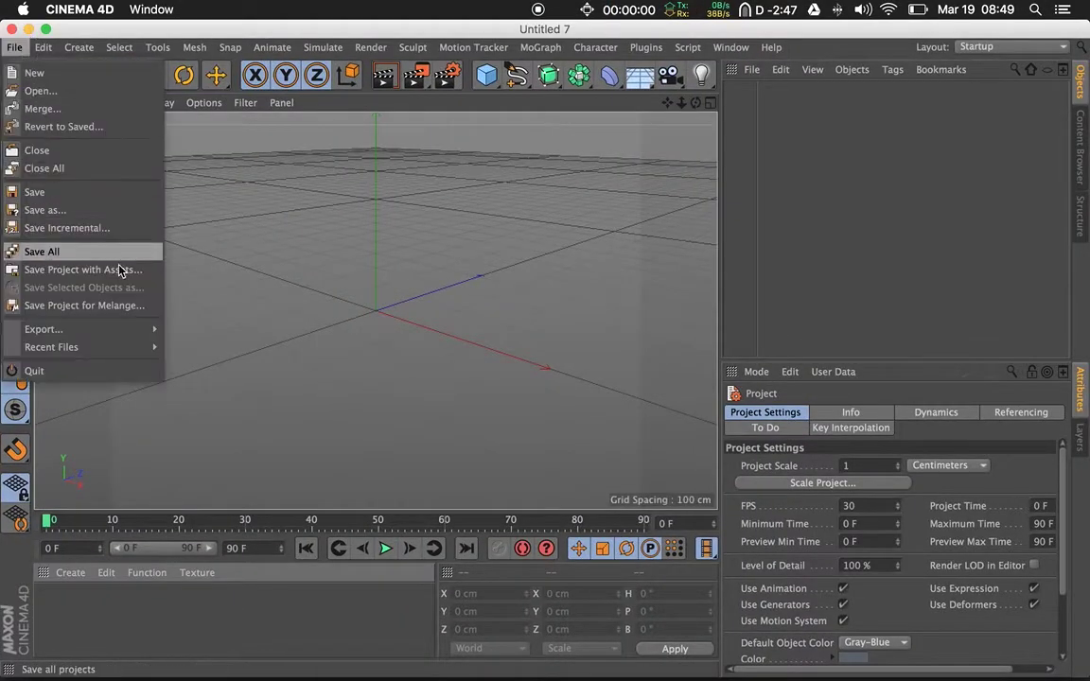
{"action": "mouse_move", "coordinate": [123, 346]}
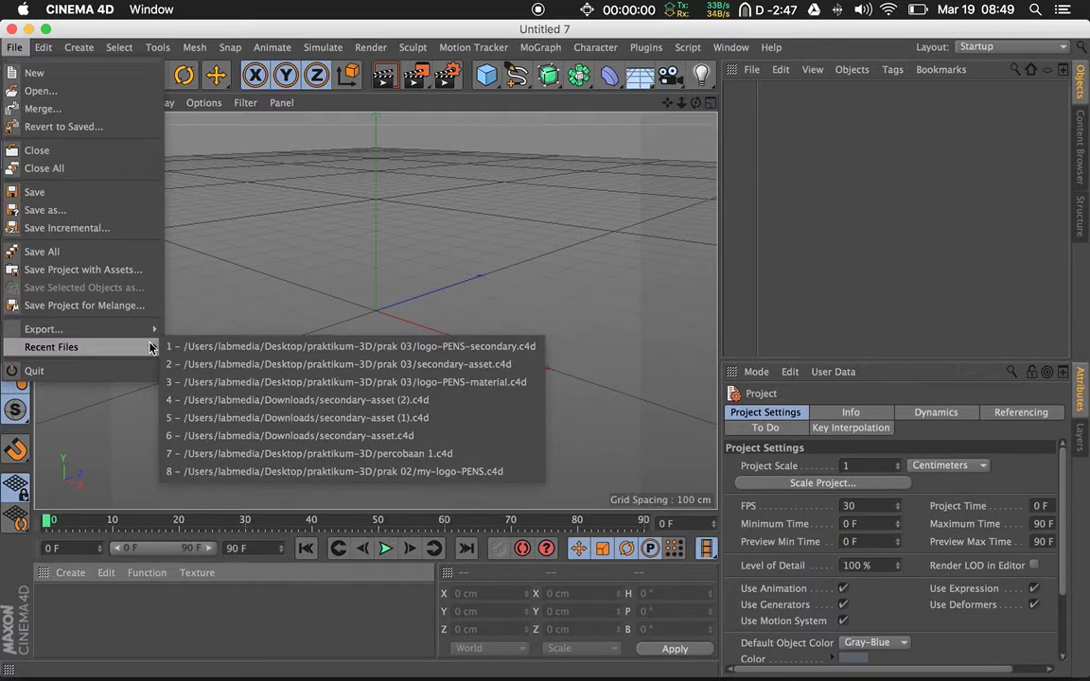
{"action": "left_click", "coordinate": [305, 384]}
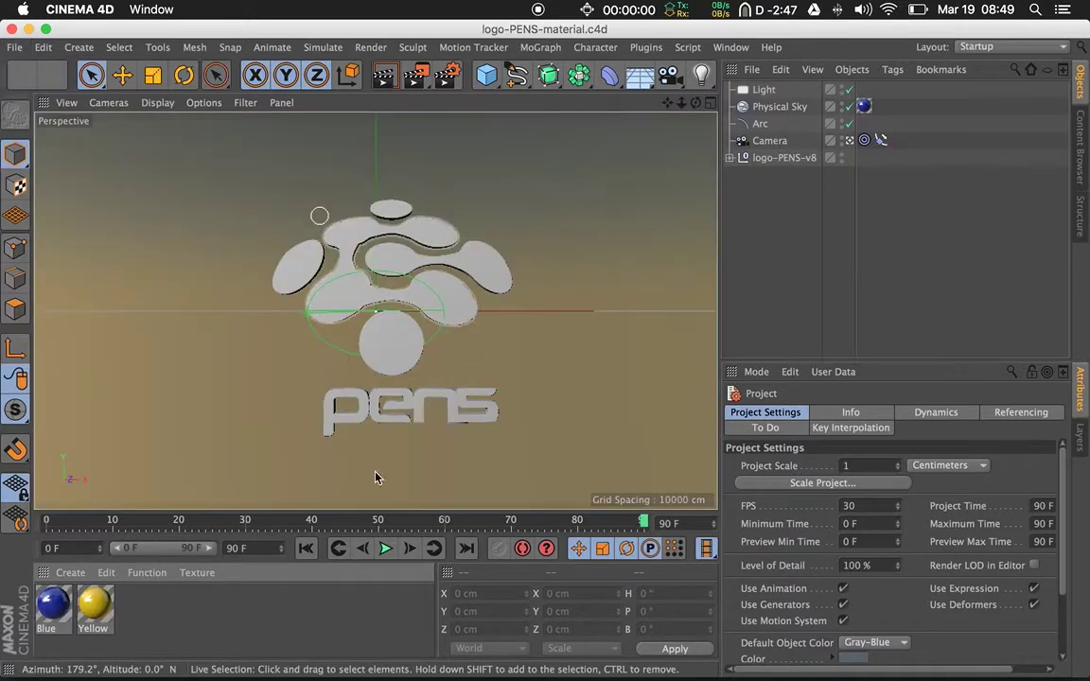
{"action": "left_click", "coordinate": [385, 548]}
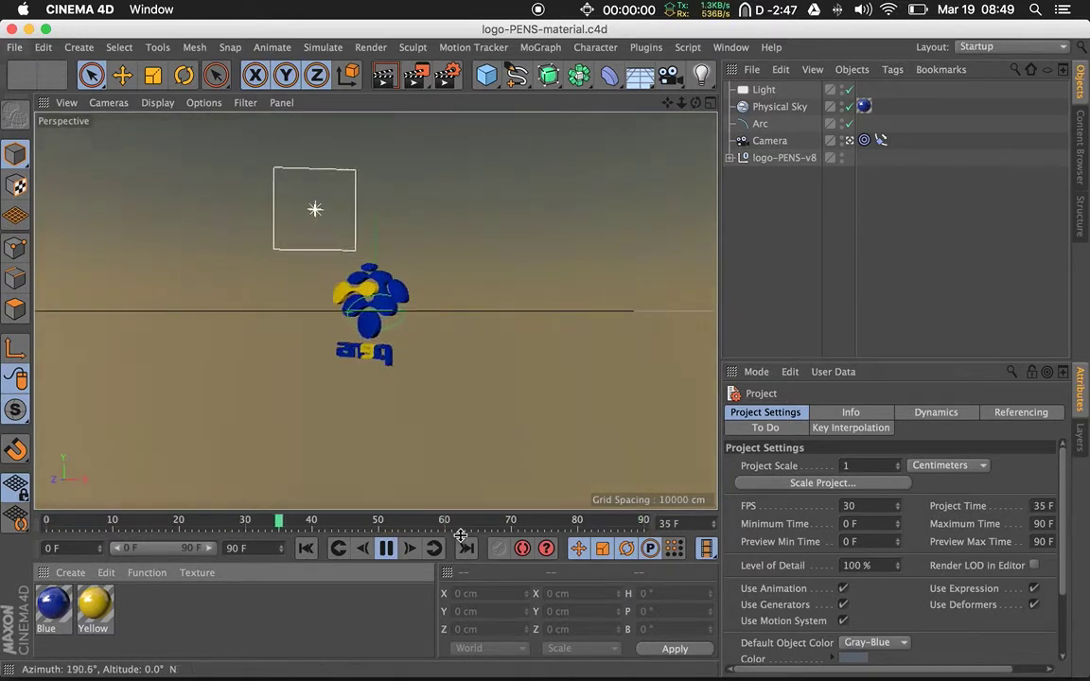
{"action": "left_click", "coordinate": [385, 547]}
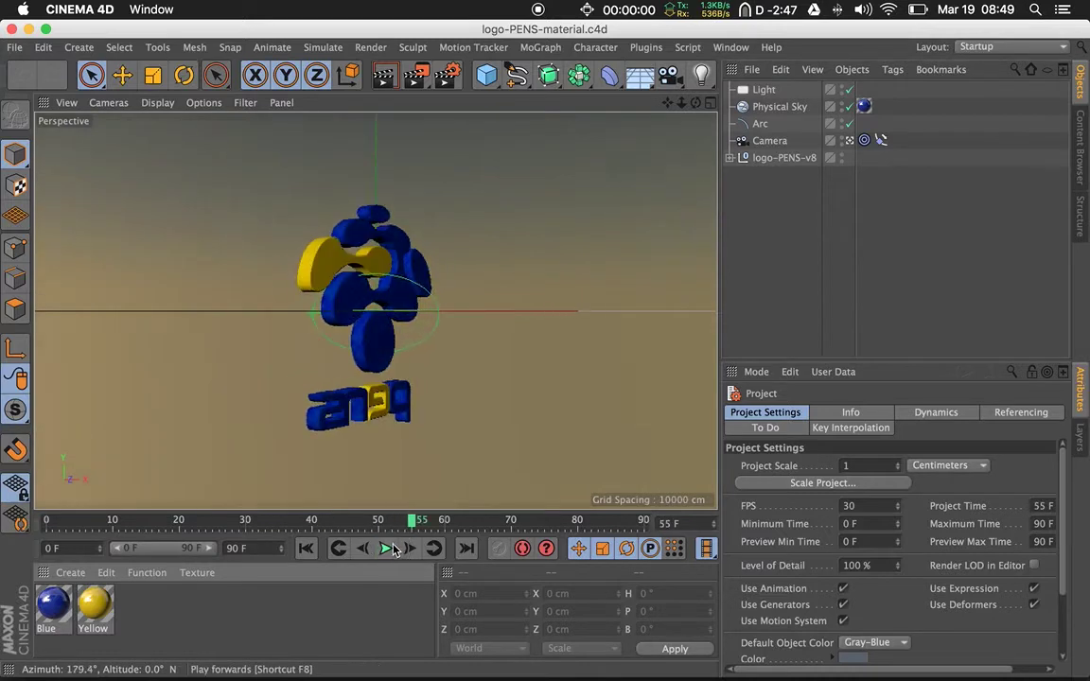
Open secondary-asset.c4d from prak 03 and copy its Extrude object into the logo-PENS-material.c4d project
{"action": "left_click", "coordinate": [14, 46]}
{"action": "mouse_move", "coordinate": [107, 348]}
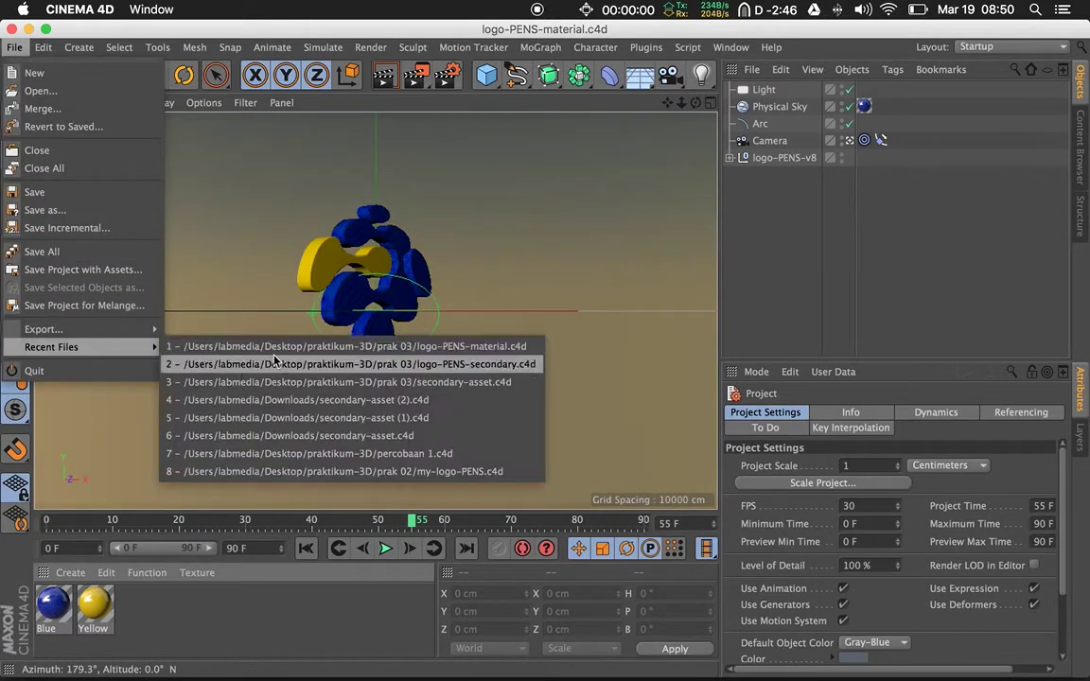
{"action": "left_click", "coordinate": [333, 385]}
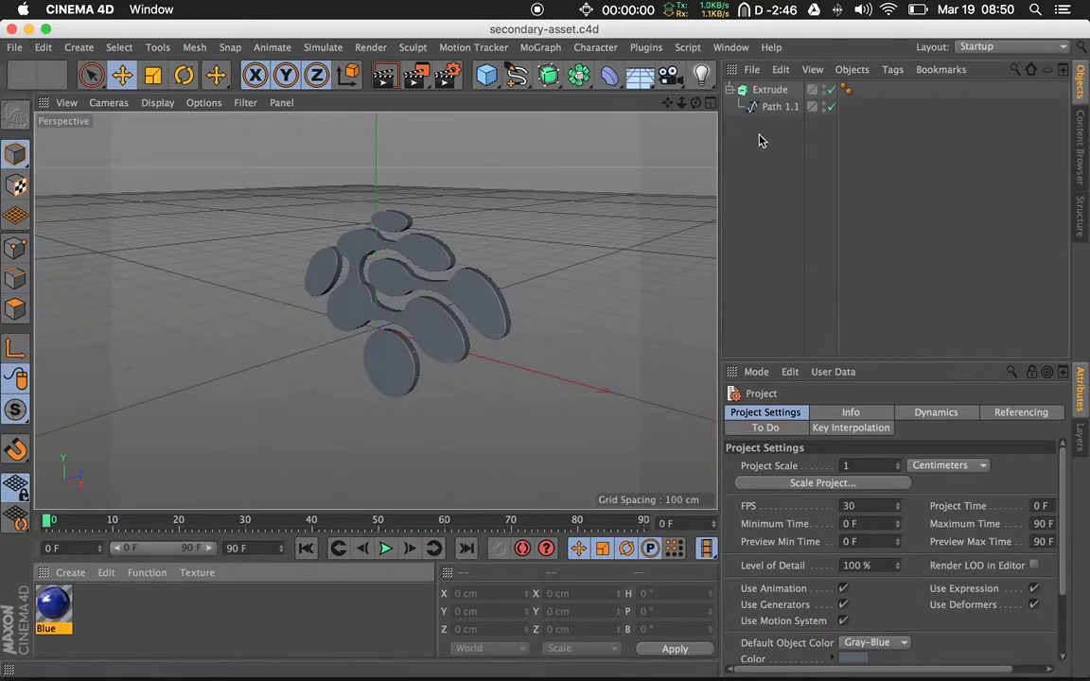
{"action": "left_click", "coordinate": [772, 92]}
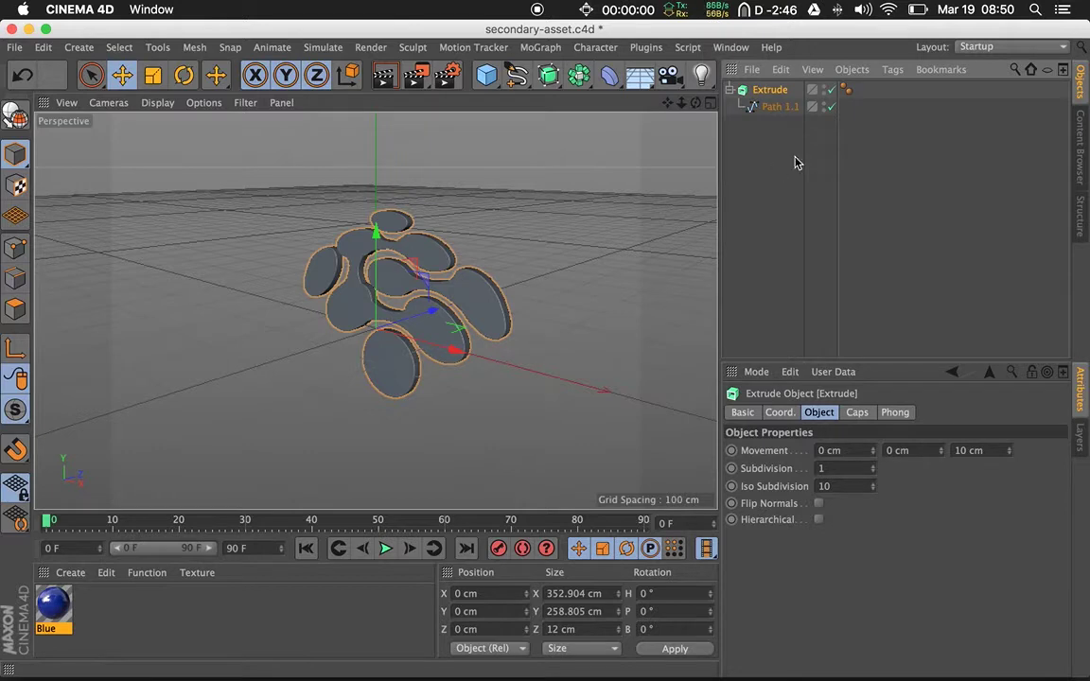
{"action": "left_click", "coordinate": [738, 50]}
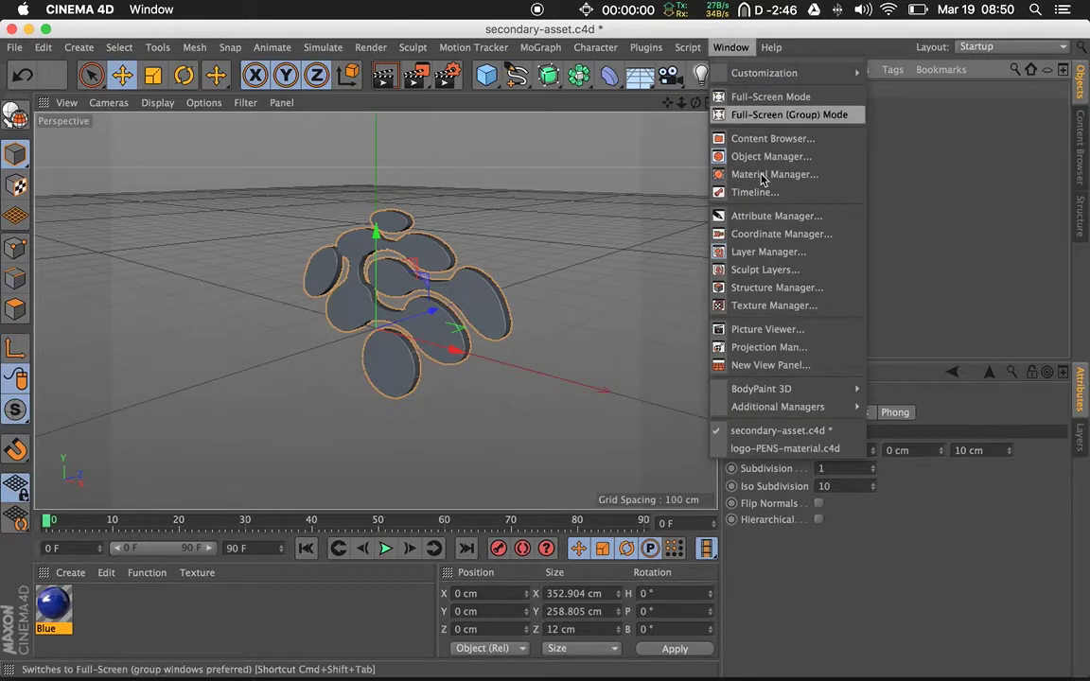
{"action": "left_click", "coordinate": [772, 448]}
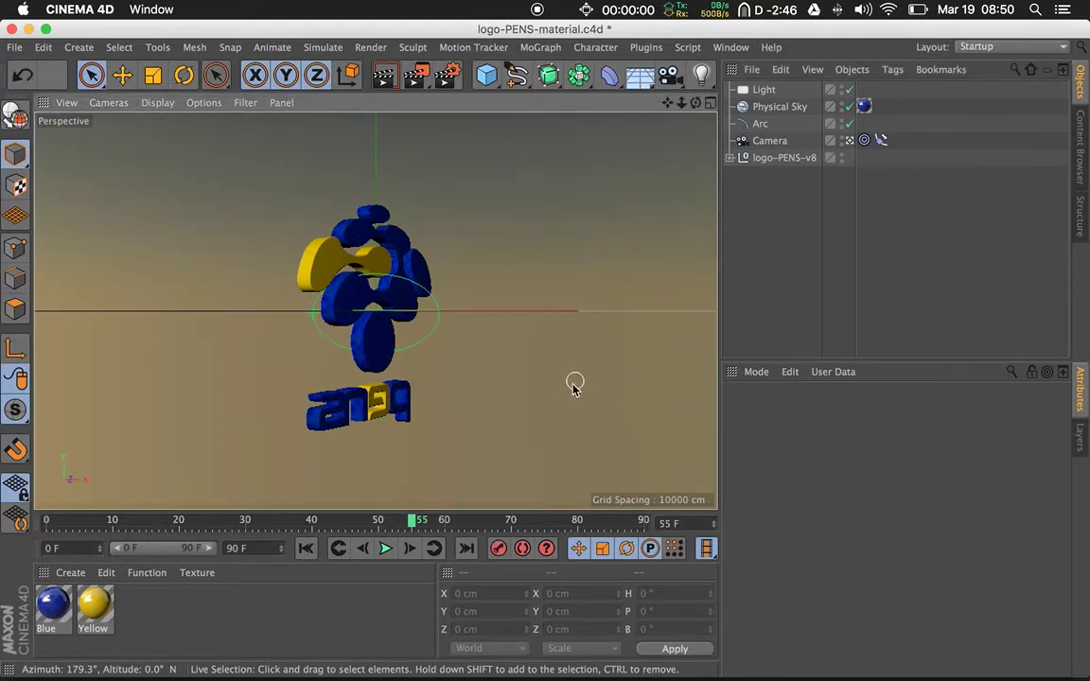
{"action": "key", "text": "super+v"}
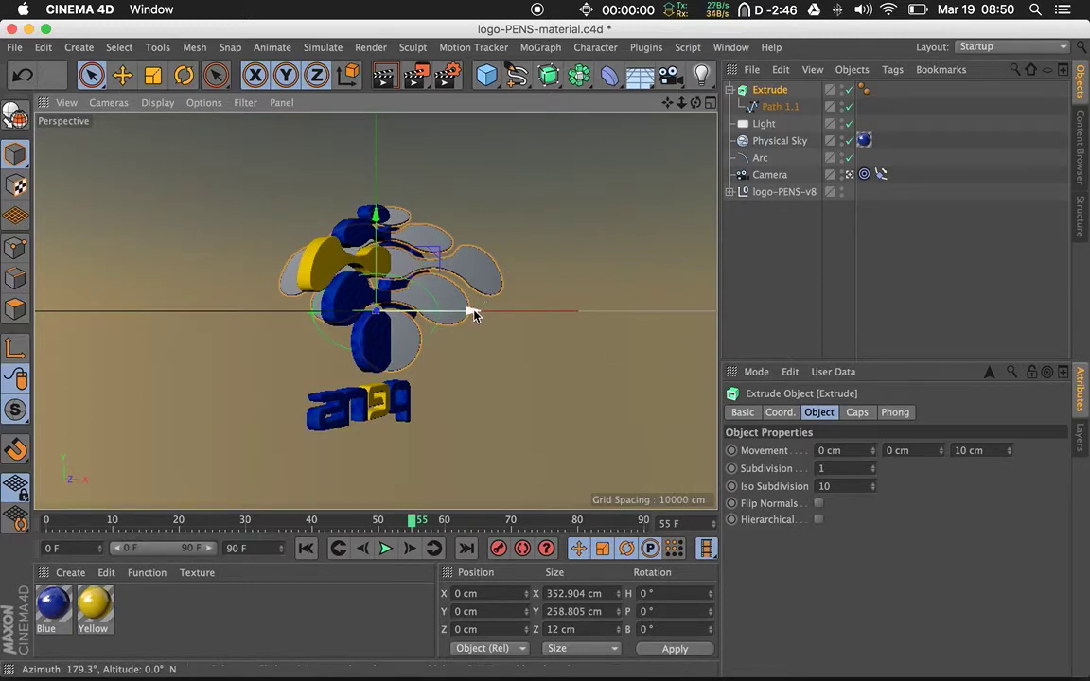
Move the pasted Extrude object along X to about 323 cm, beside the logo, and rename it secondary
{"action": "left_click_drag", "start_coordinate": [473, 312], "coordinate": [673, 312]}
{"action": "double_click", "coordinate": [770, 91]}
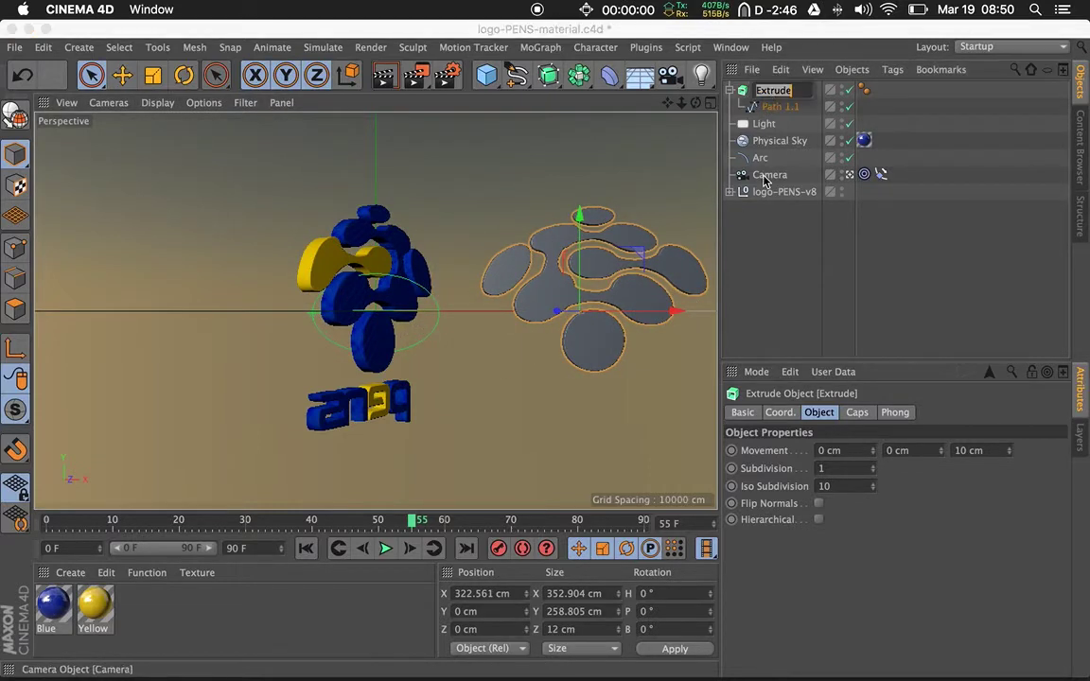
{"action": "type", "text": "secondar"}
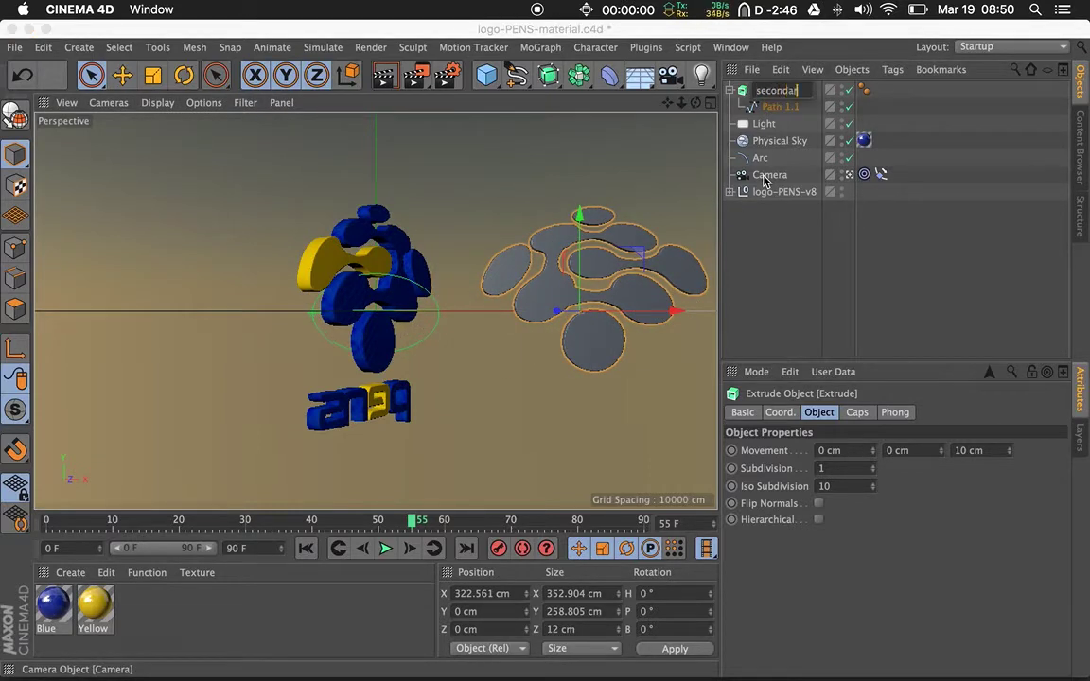
{"action": "type", "text": "y"}
{"action": "key", "text": "Return"}
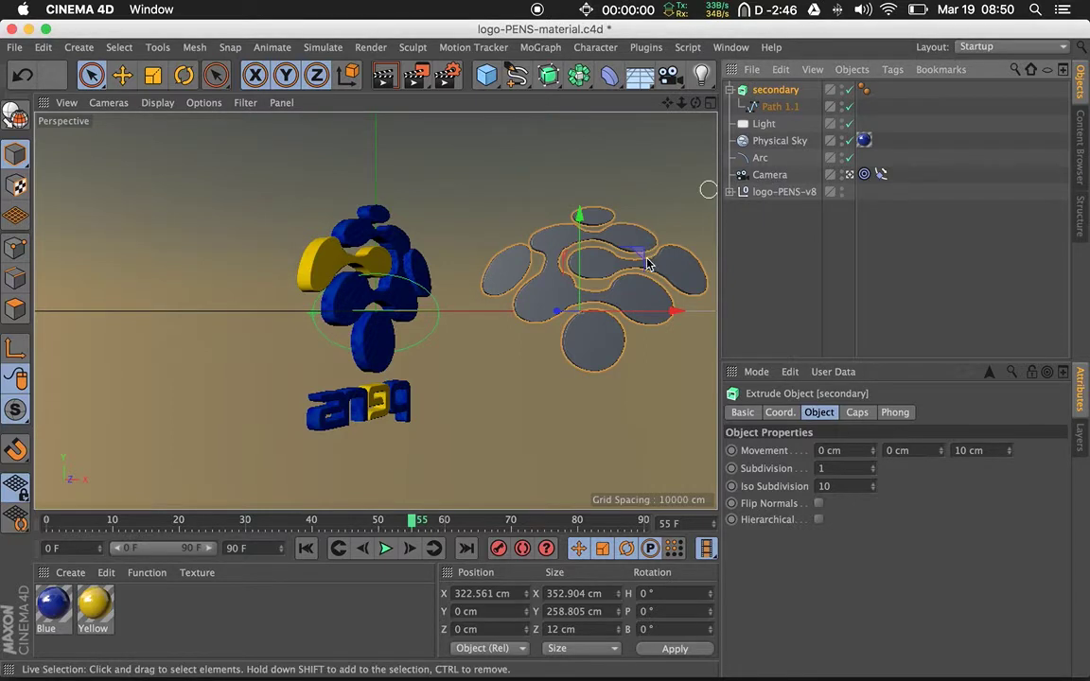
Scale the secondary object down uniformly to about 242 cm wide and 178 cm high
{"action": "key", "text": "t"}
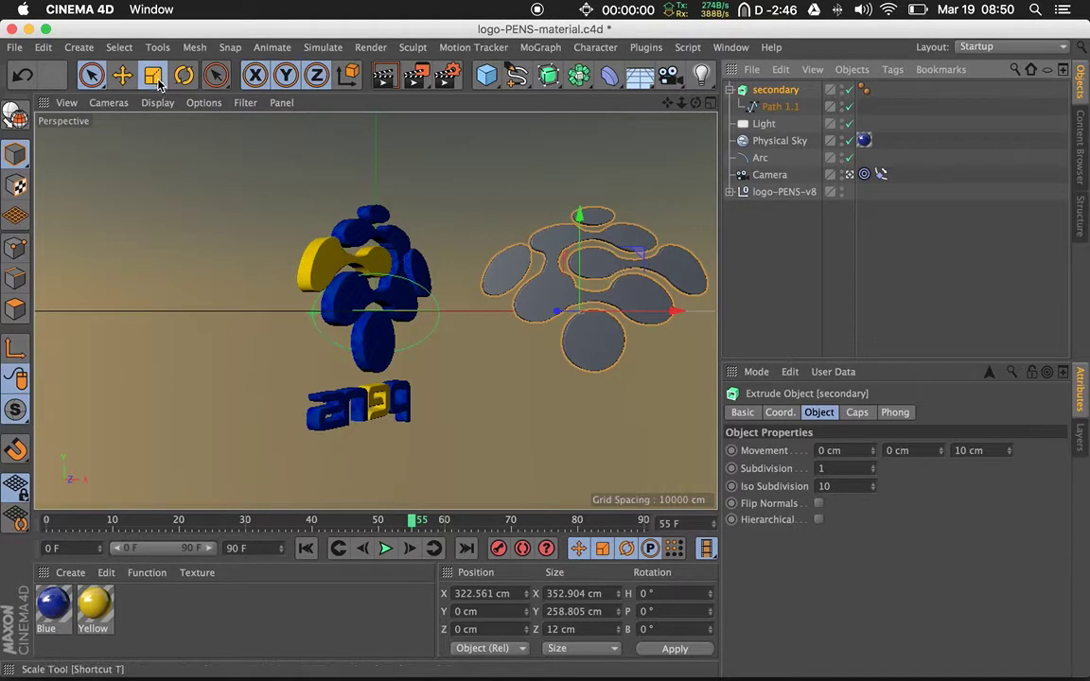
{"action": "left_click_drag", "start_coordinate": [535, 316], "coordinate": [280, 328]}
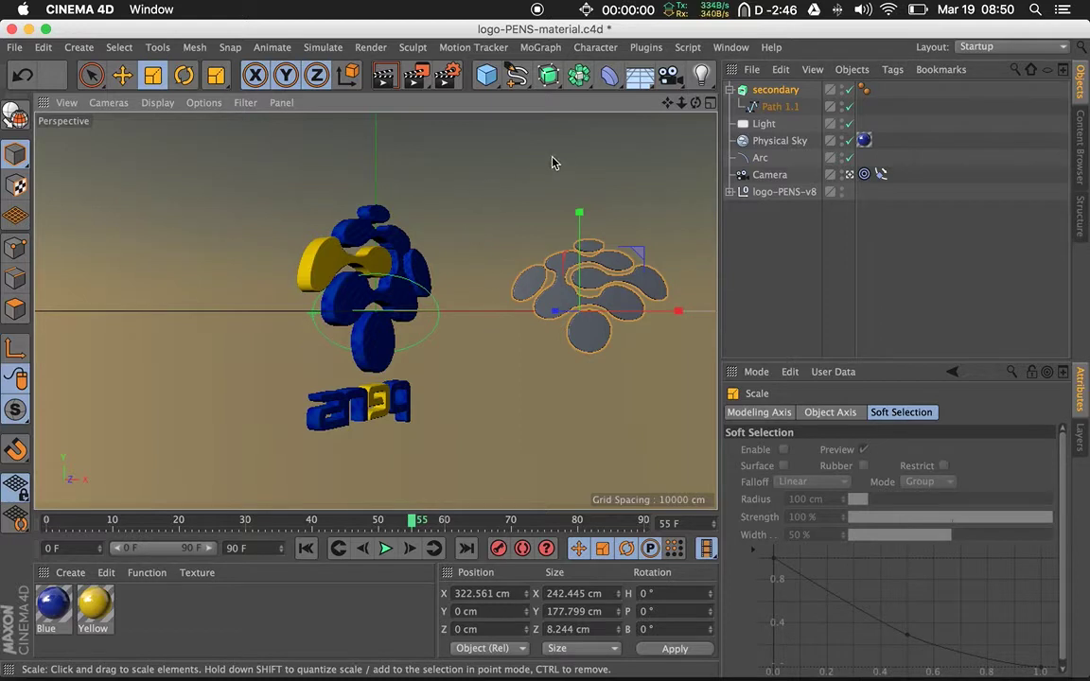
Leave the scene camera's view and add a Helix spline around the logo
{"action": "left_click", "coordinate": [849, 175]}
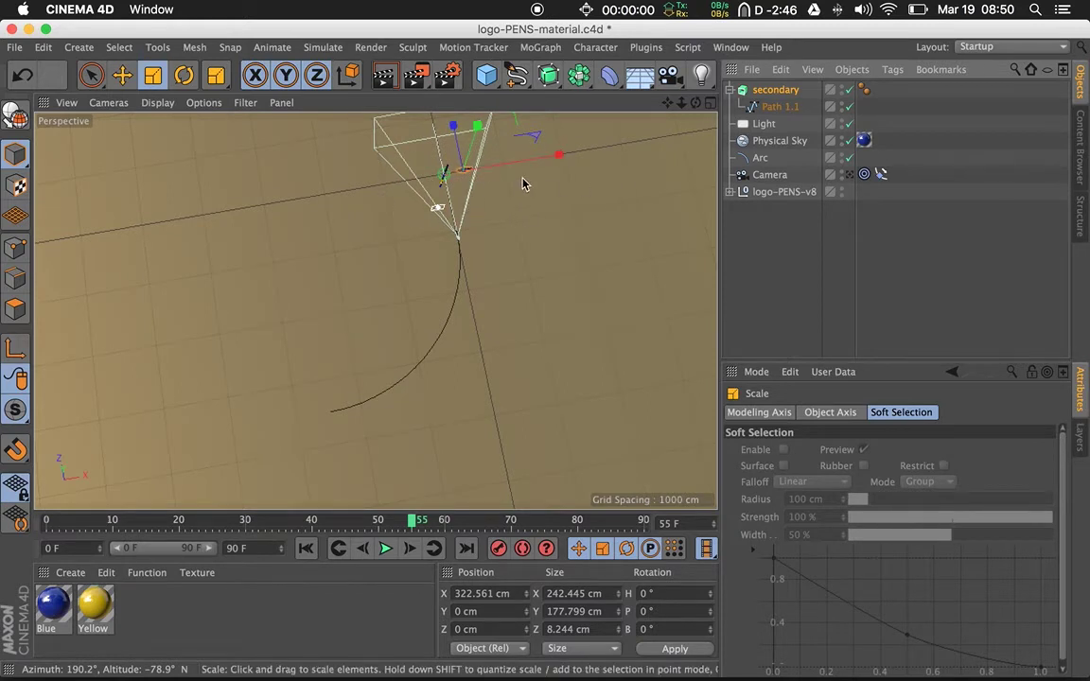
{"action": "scroll", "coordinate": [446, 187], "scroll_direction": "up", "scroll_amount": 5}
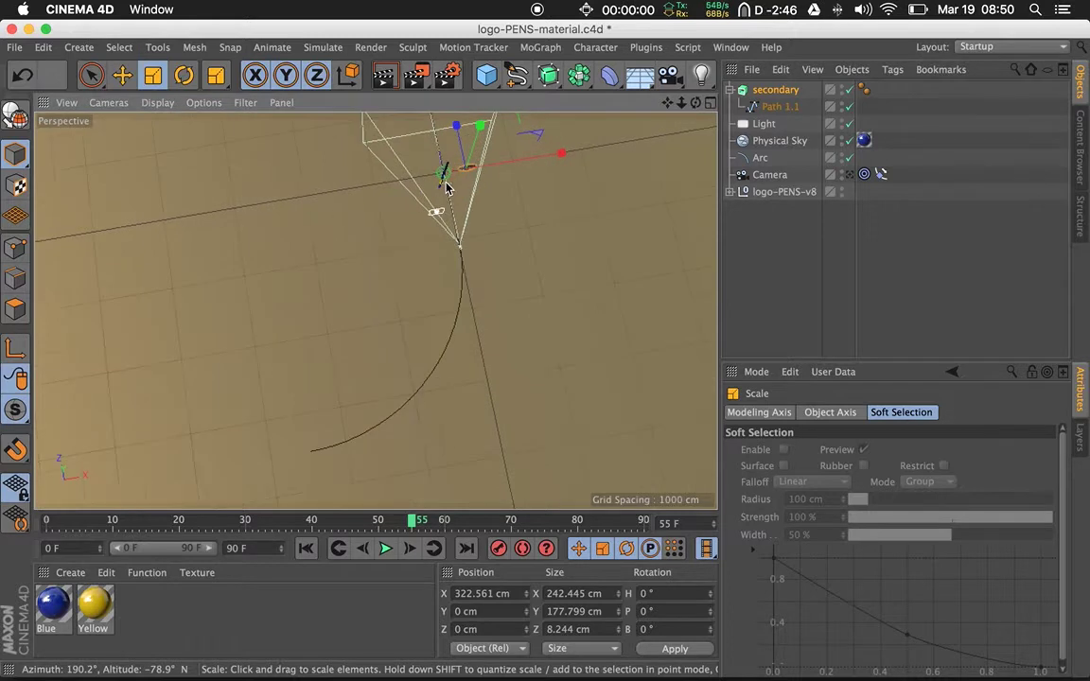
{"action": "scroll", "coordinate": [443, 188], "scroll_direction": "up", "scroll_amount": 4}
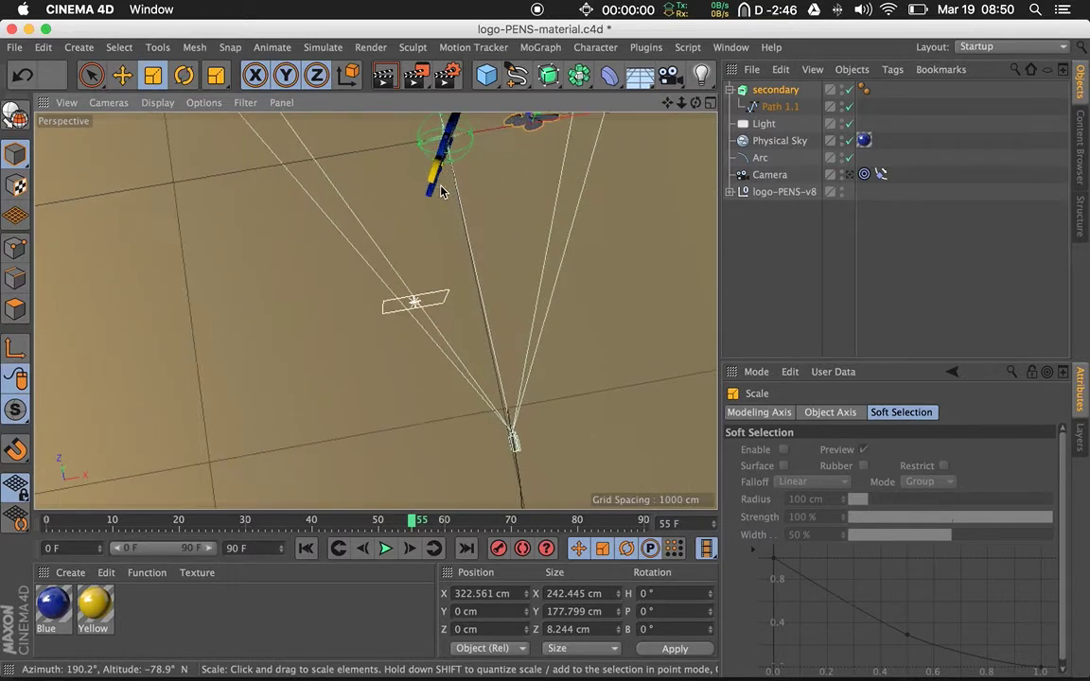
{"action": "left_click_drag", "start_coordinate": [668, 100], "coordinate": [613, 216]}
{"action": "left_click", "coordinate": [521, 75]}
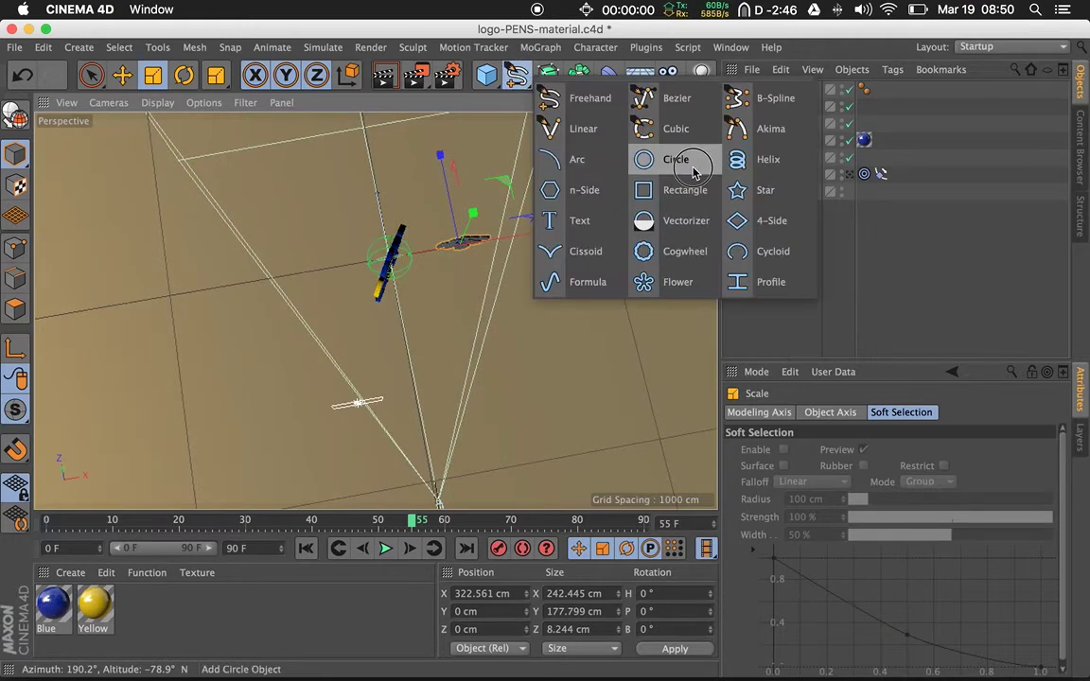
{"action": "left_click", "coordinate": [829, 159]}
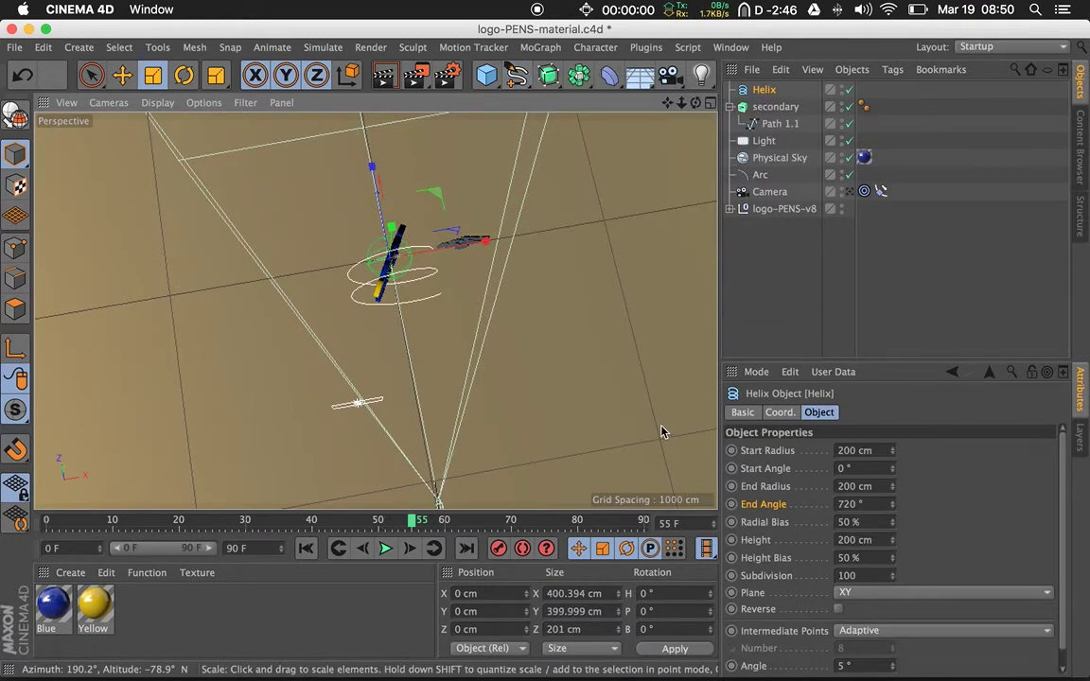
Set the Helix spline's plane to XZ so its coils run around the logo
{"action": "left_click", "coordinate": [863, 593]}
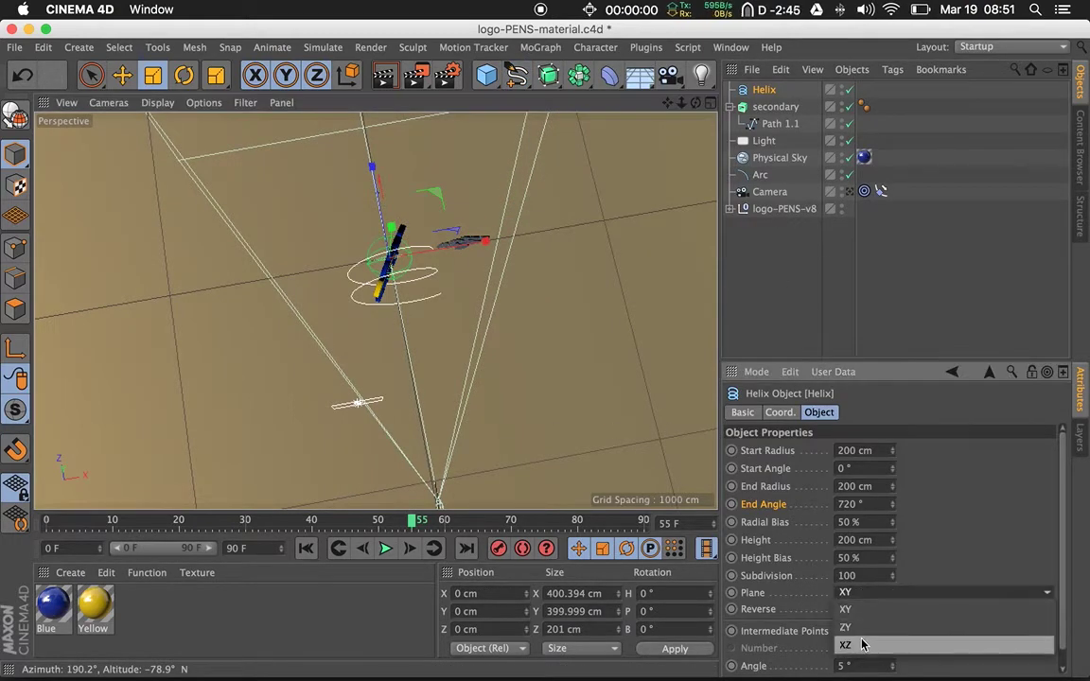
{"action": "left_click", "coordinate": [852, 629]}
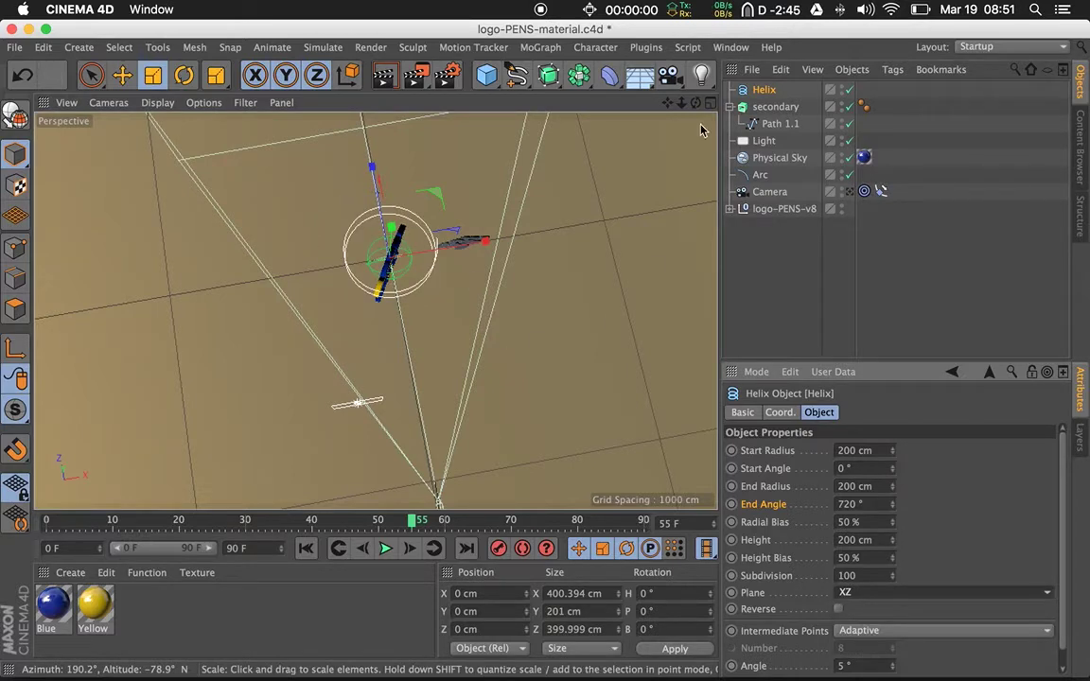
{"action": "left_click_drag", "start_coordinate": [695, 102], "coordinate": [625, 104]}
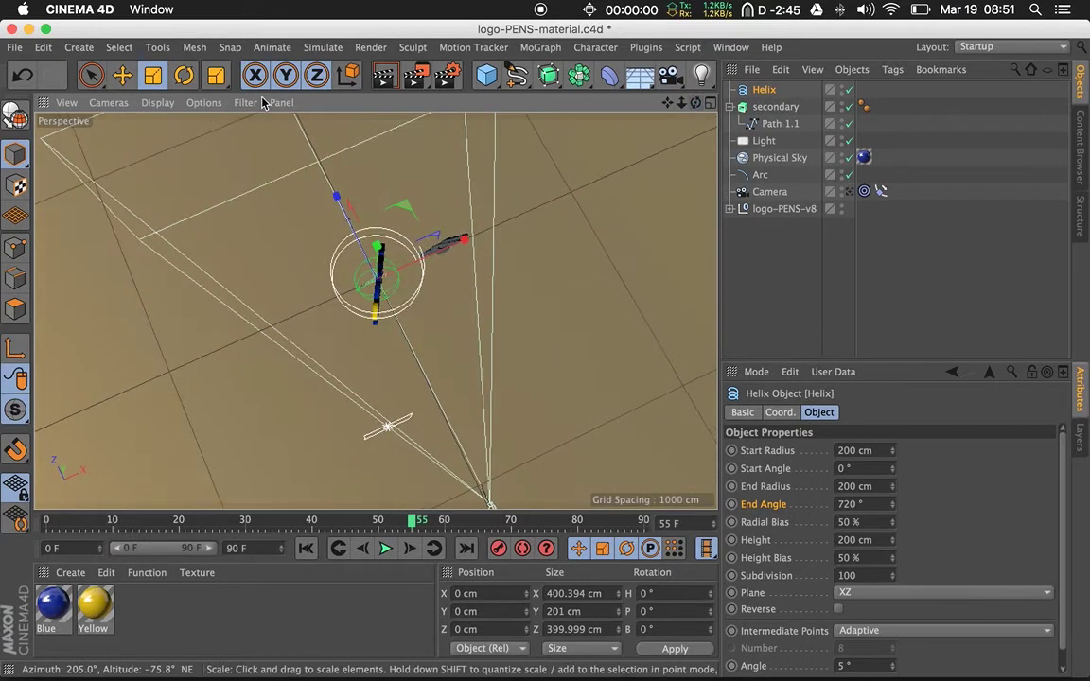
Scale the helix up uniformly to a radius of about 891 cm so it widely encircles the logo
{"action": "left_click", "coordinate": [154, 74]}
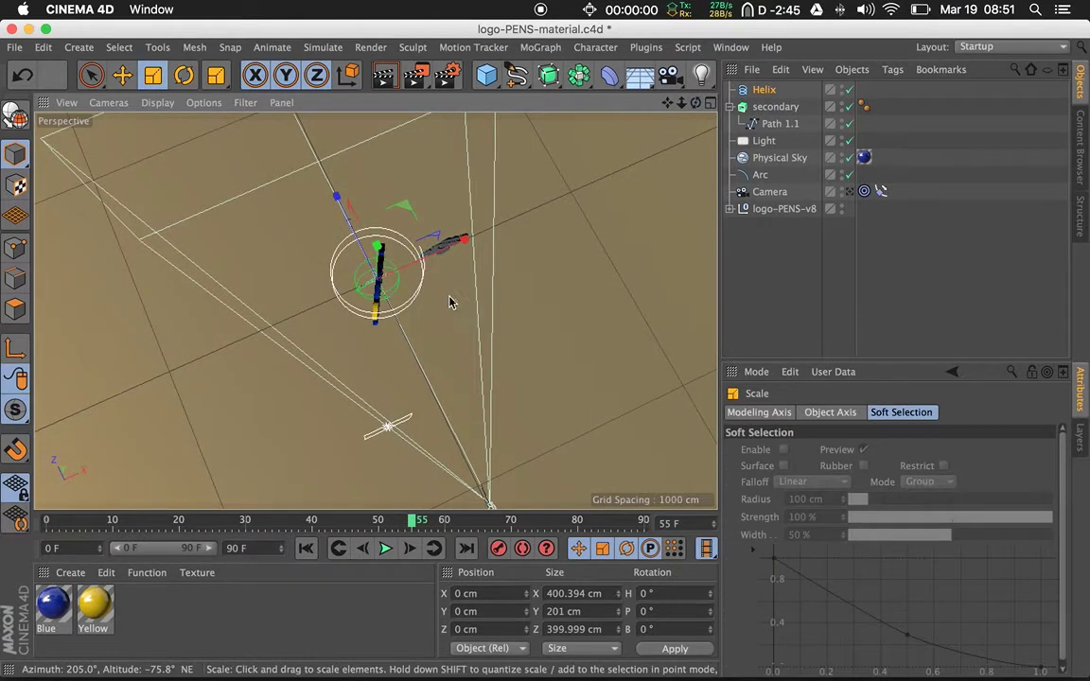
{"action": "left_click_drag", "start_coordinate": [409, 289], "coordinate": [506, 261]}
{"action": "left_click_drag", "start_coordinate": [400, 283], "coordinate": [590, 269]}
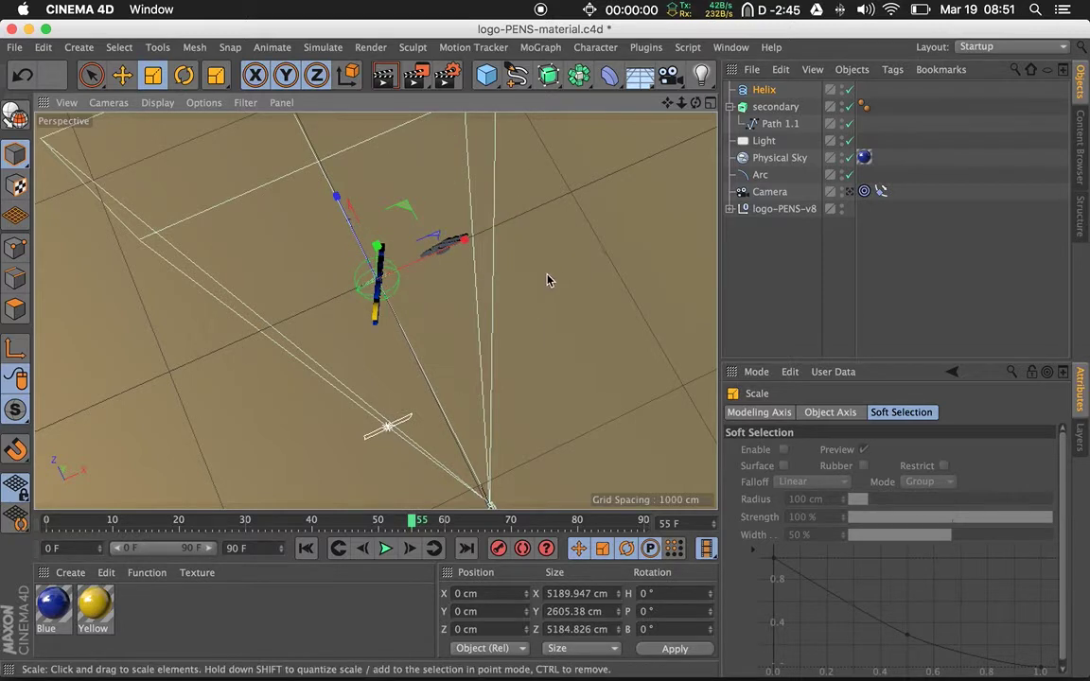
{"action": "key", "text": "super+z"}
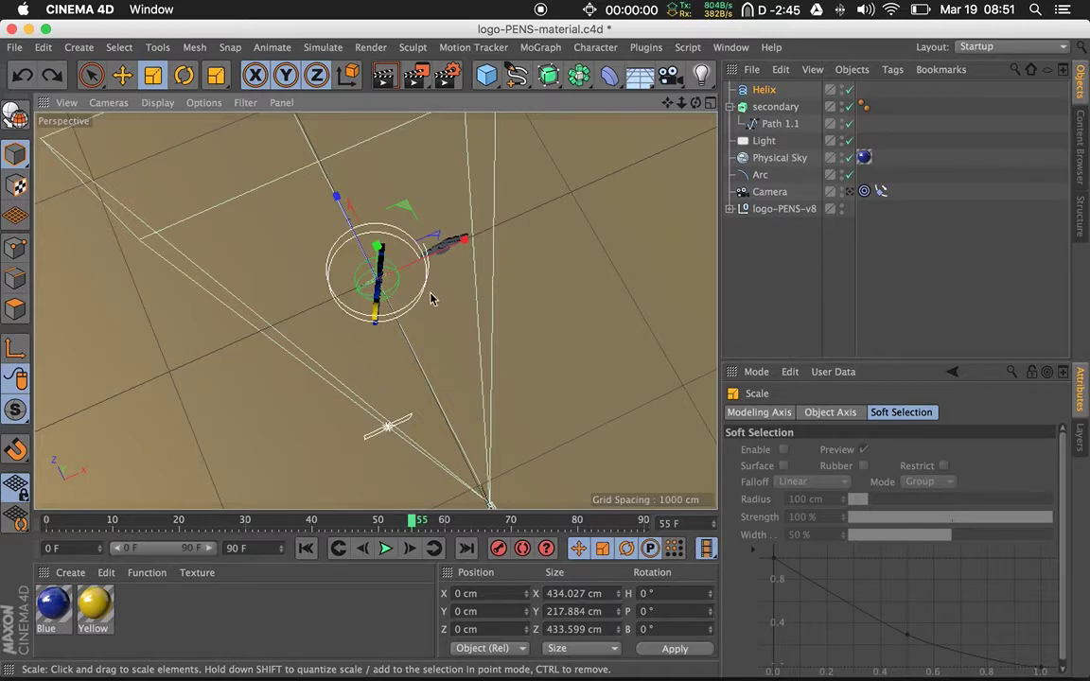
{"action": "left_click_drag", "start_coordinate": [395, 284], "coordinate": [434, 293]}
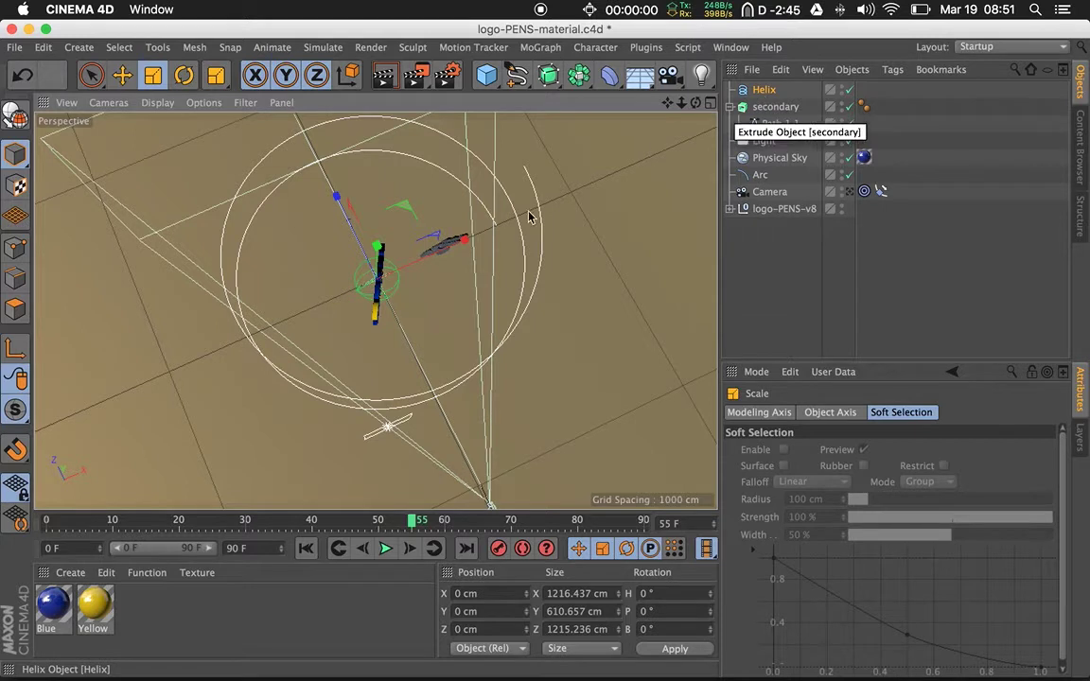
{"action": "left_click", "coordinate": [765, 90]}
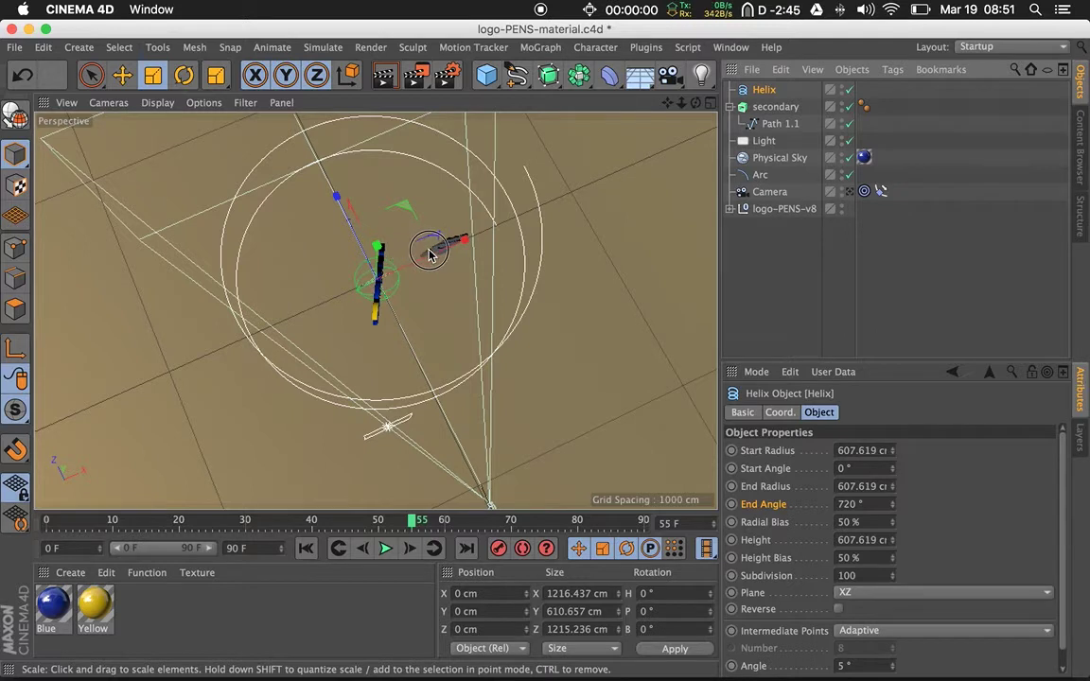
{"action": "left_click_drag", "start_coordinate": [445, 250], "coordinate": [478, 256]}
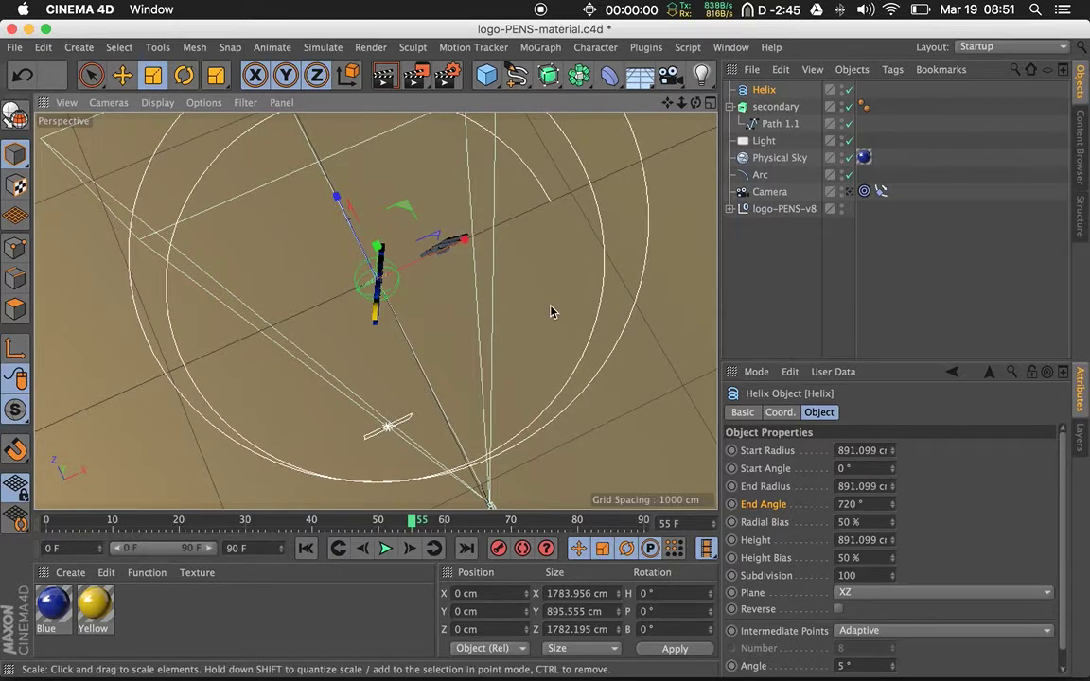
View the scene through the camera at frame 0 and move the helix down along Y to about -1292 cm
{"action": "left_click", "coordinate": [849, 191]}
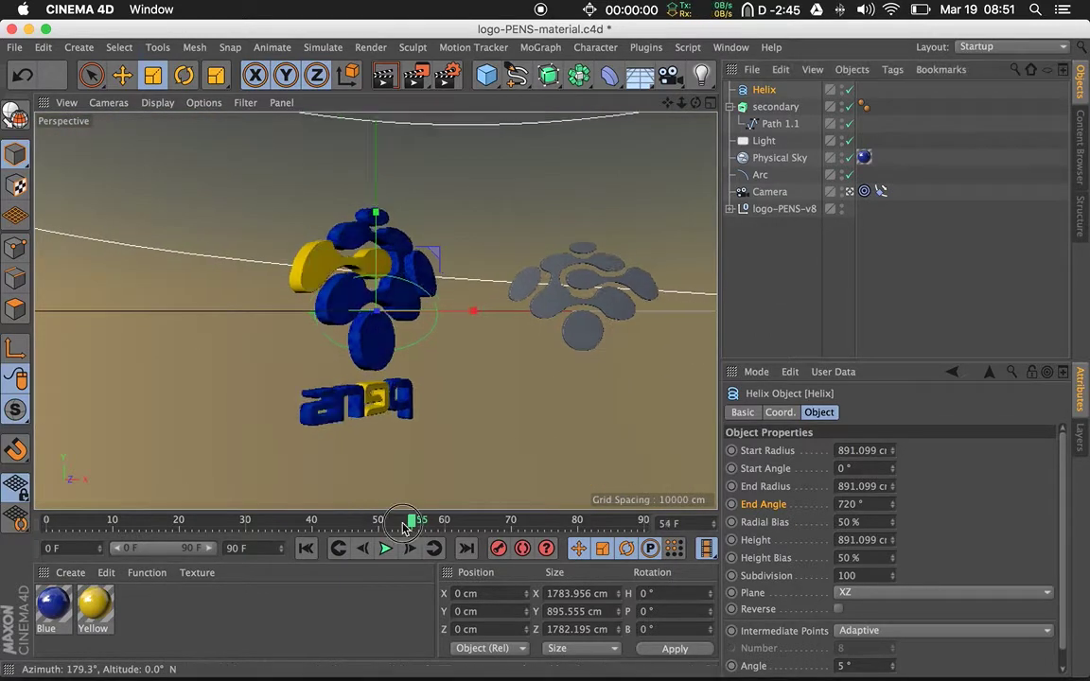
{"action": "left_click_drag", "start_coordinate": [364, 519], "coordinate": [47, 520]}
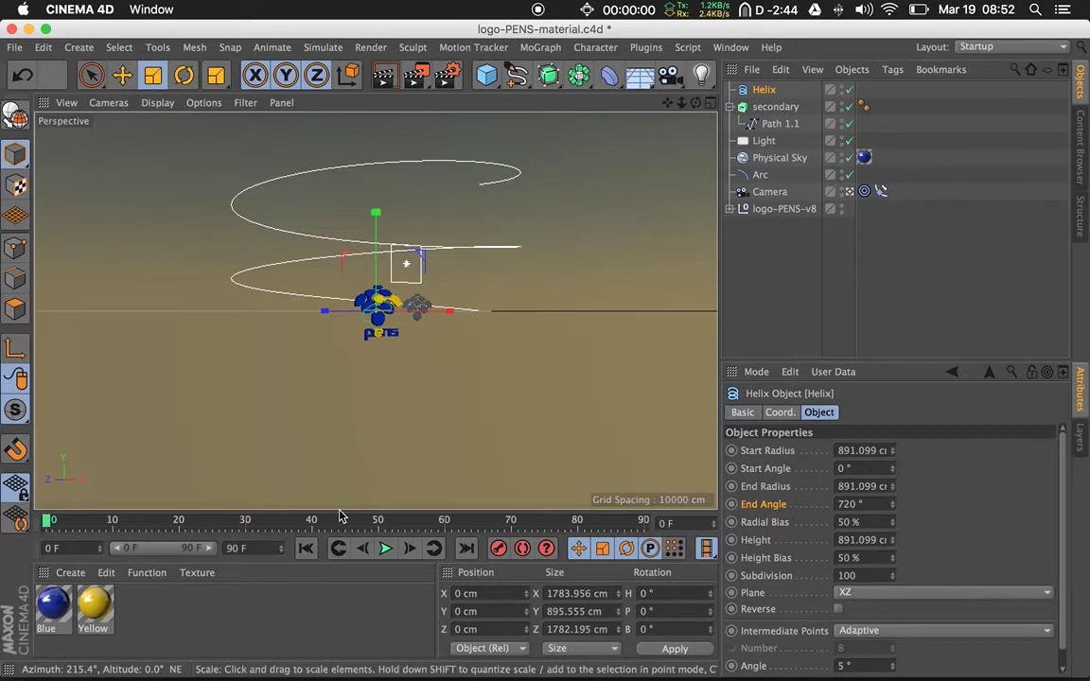
{"action": "left_click", "coordinate": [642, 521]}
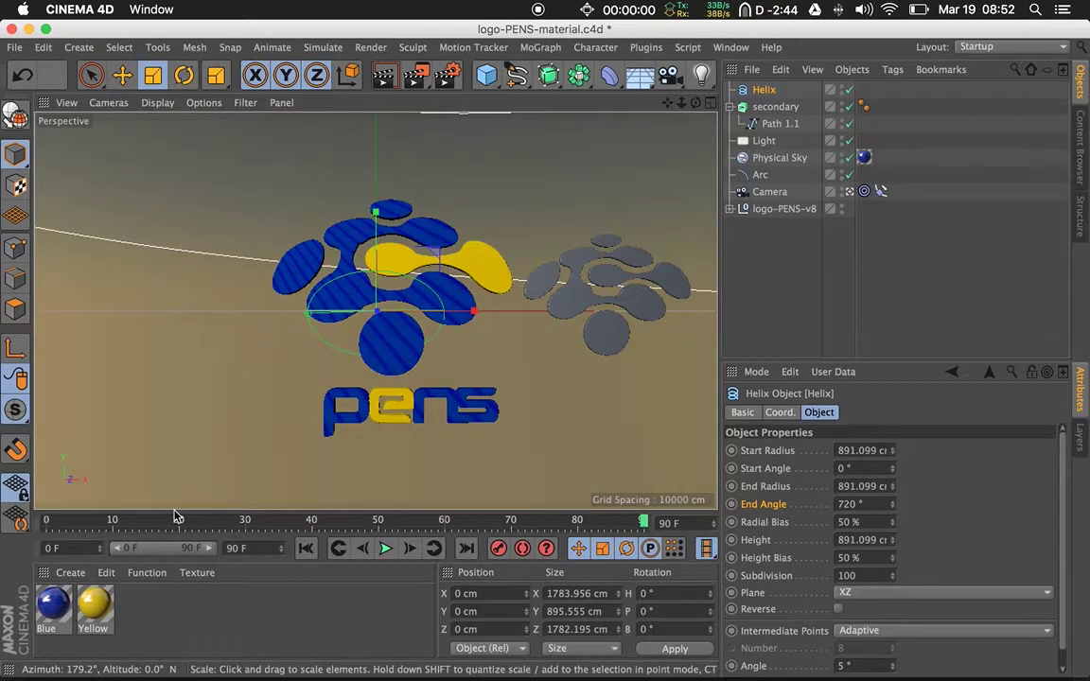
{"action": "left_click", "coordinate": [49, 521]}
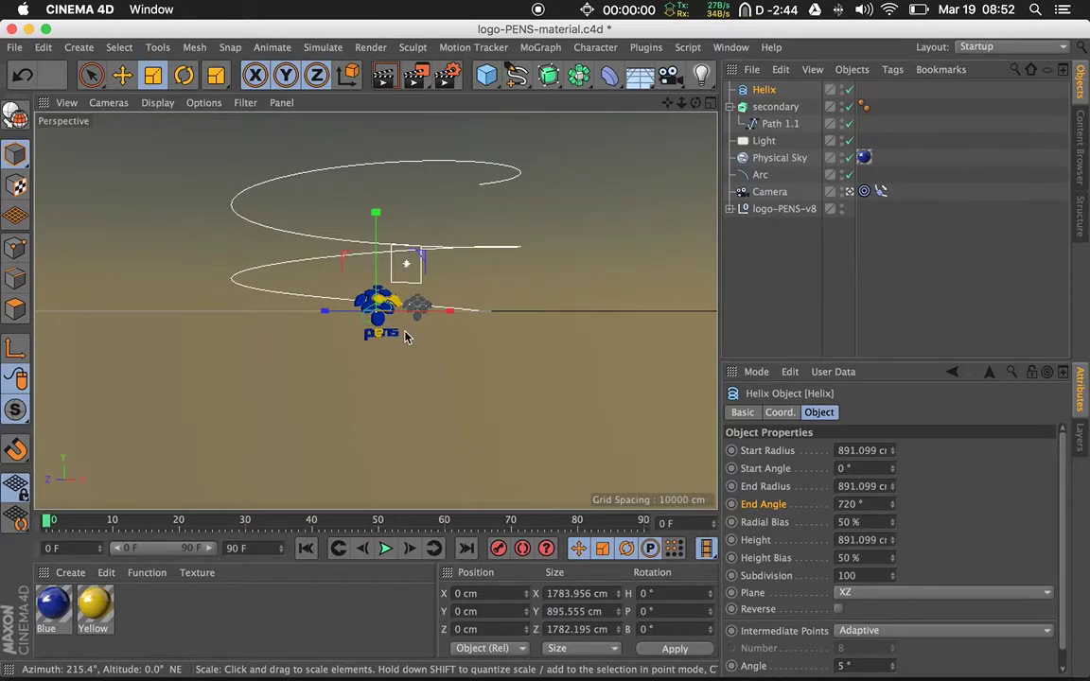
{"action": "key", "text": "e"}
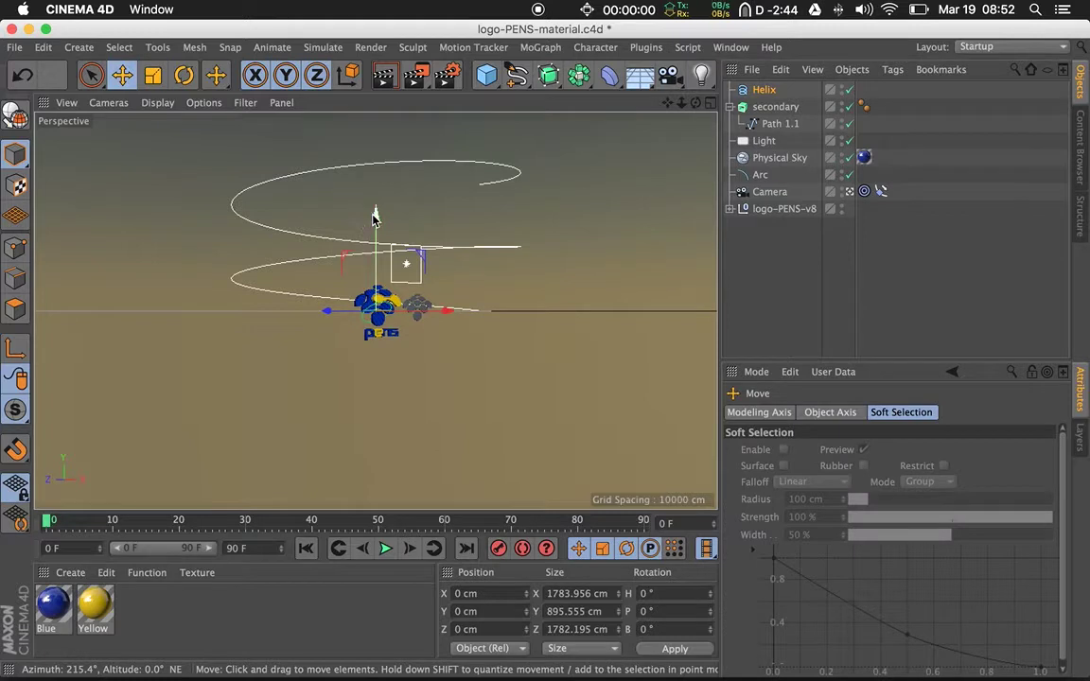
{"action": "left_click_drag", "start_coordinate": [378, 214], "coordinate": [343, 423]}
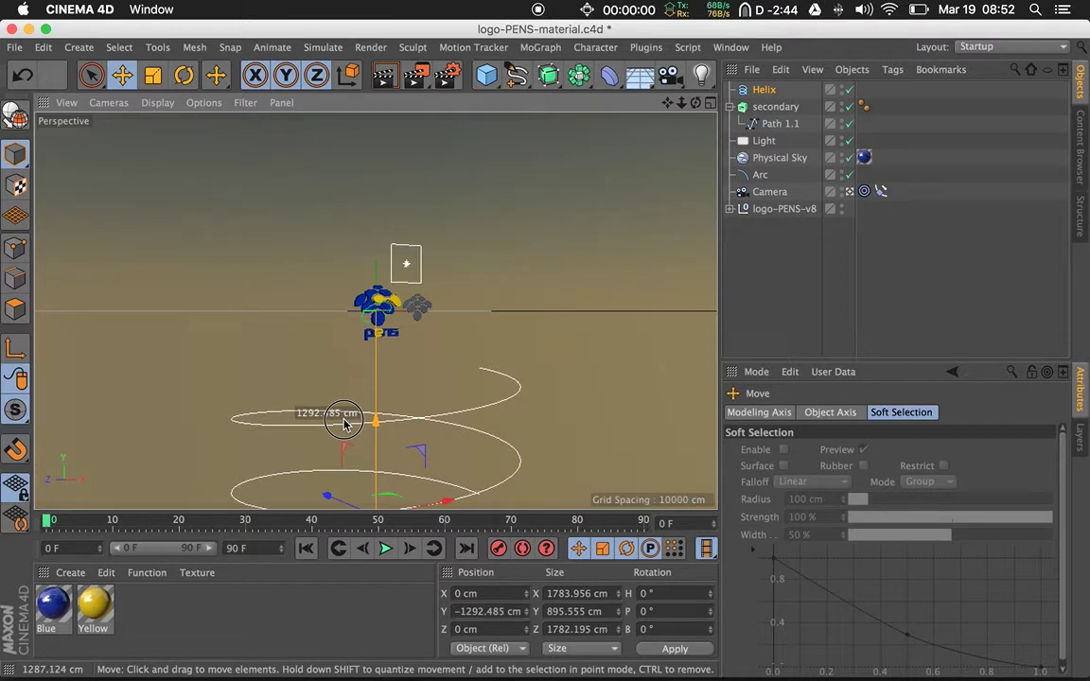
{"action": "left_click_drag", "start_coordinate": [344, 423], "coordinate": [345, 425]}
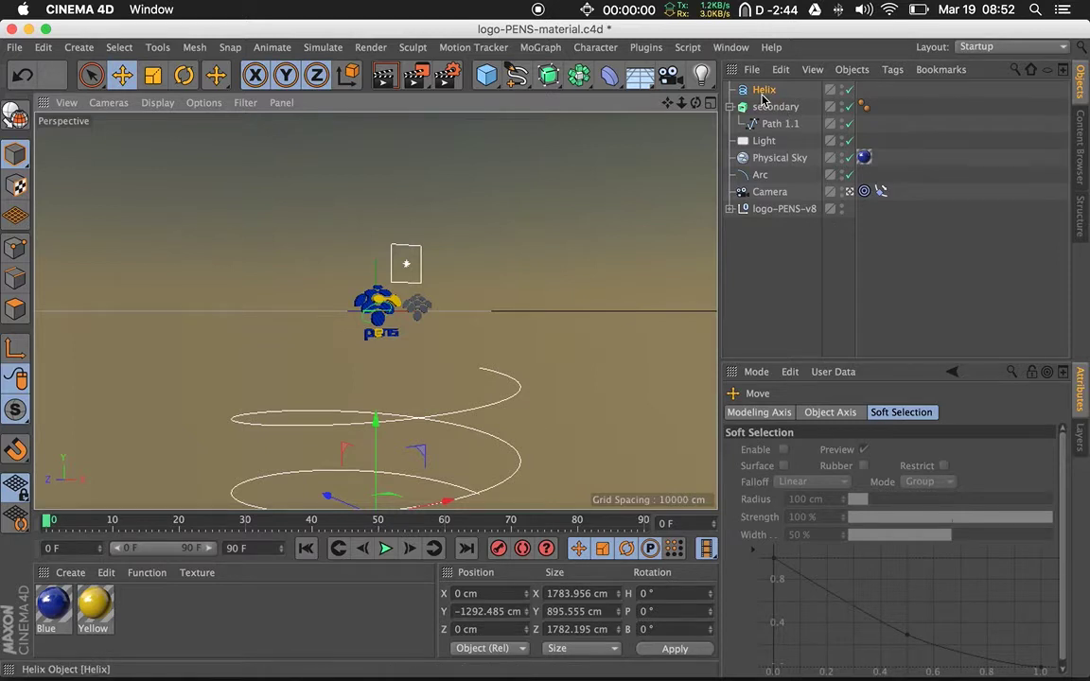
Increase the helix's height to about 2800 cm and lower its Y position to about -1416 cm
{"action": "left_click", "coordinate": [764, 90]}
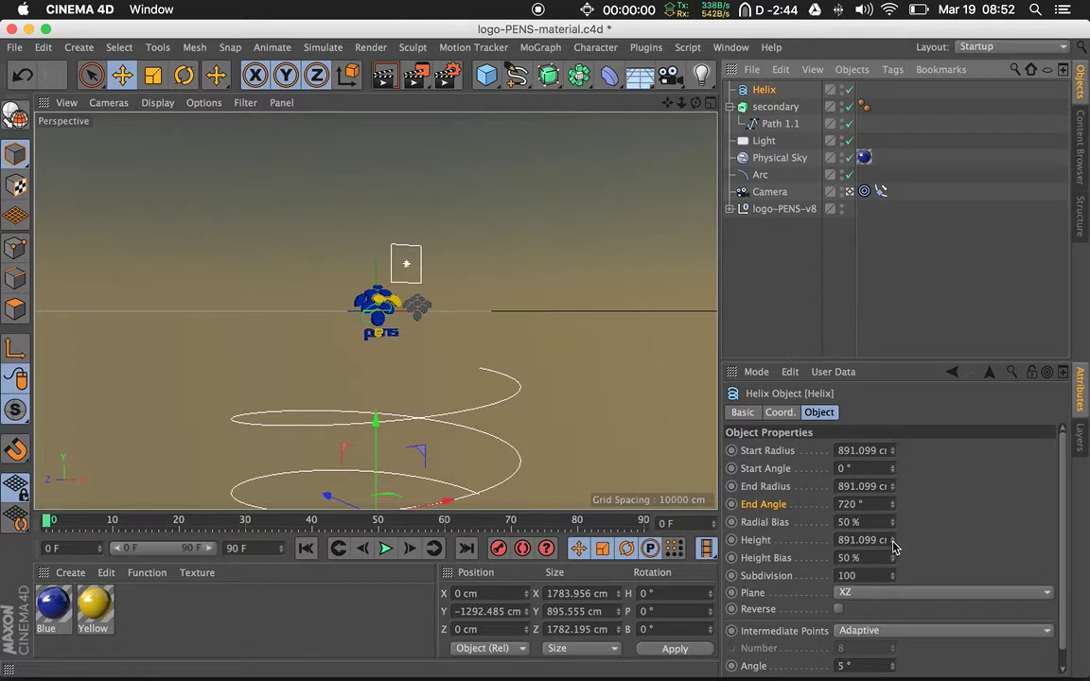
{"action": "left_click_drag", "start_coordinate": [893, 540], "coordinate": [893, 300]}
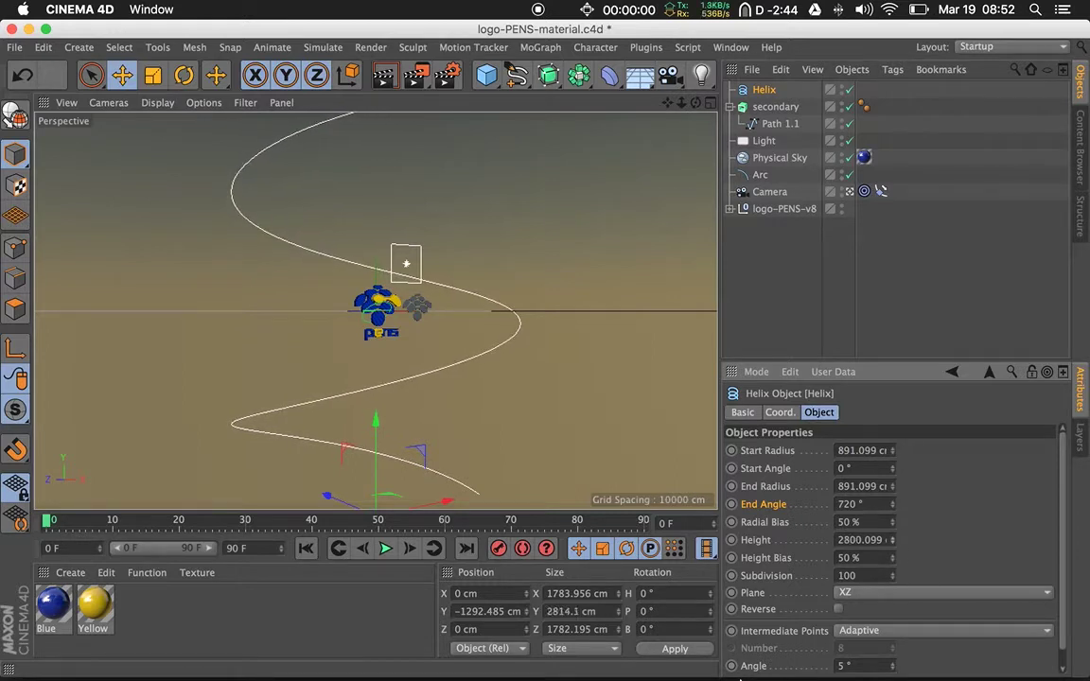
{"action": "left_click_drag", "start_coordinate": [376, 418], "coordinate": [370, 448]}
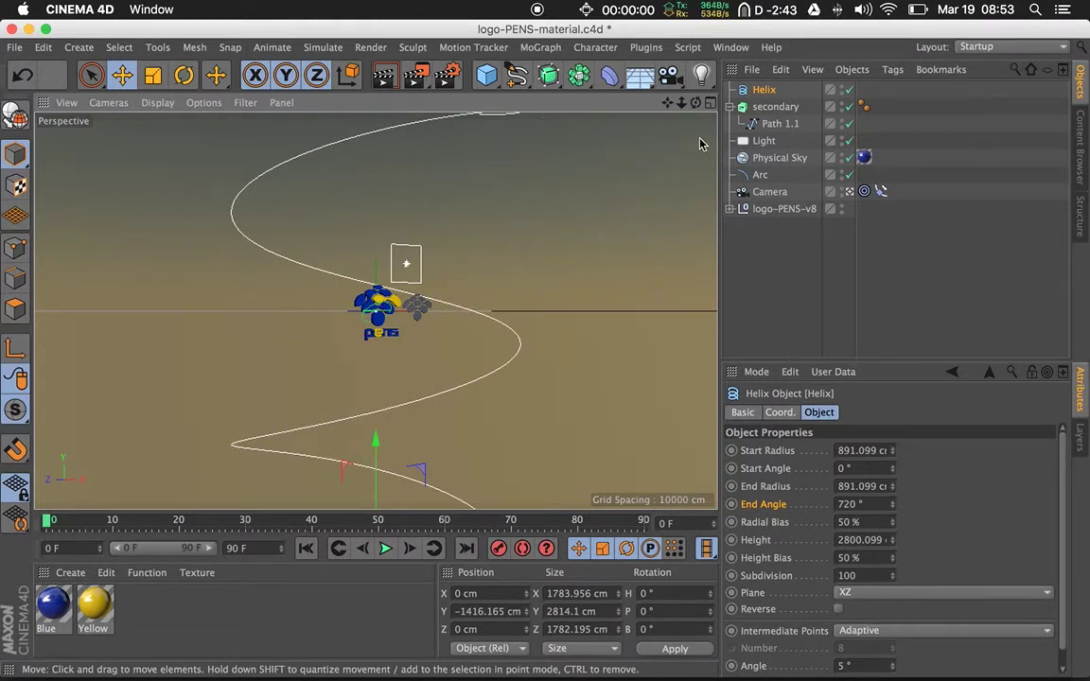
Leave the scene camera's view, add a MoGraph Cloner and make the secondary object its child
{"action": "left_click", "coordinate": [850, 192]}
{"action": "left_click_drag", "start_coordinate": [543, 358], "coordinate": [544, 359], "text": "alt"}
{"action": "scroll", "coordinate": [544, 362], "scroll_direction": "down", "scroll_amount": 5}
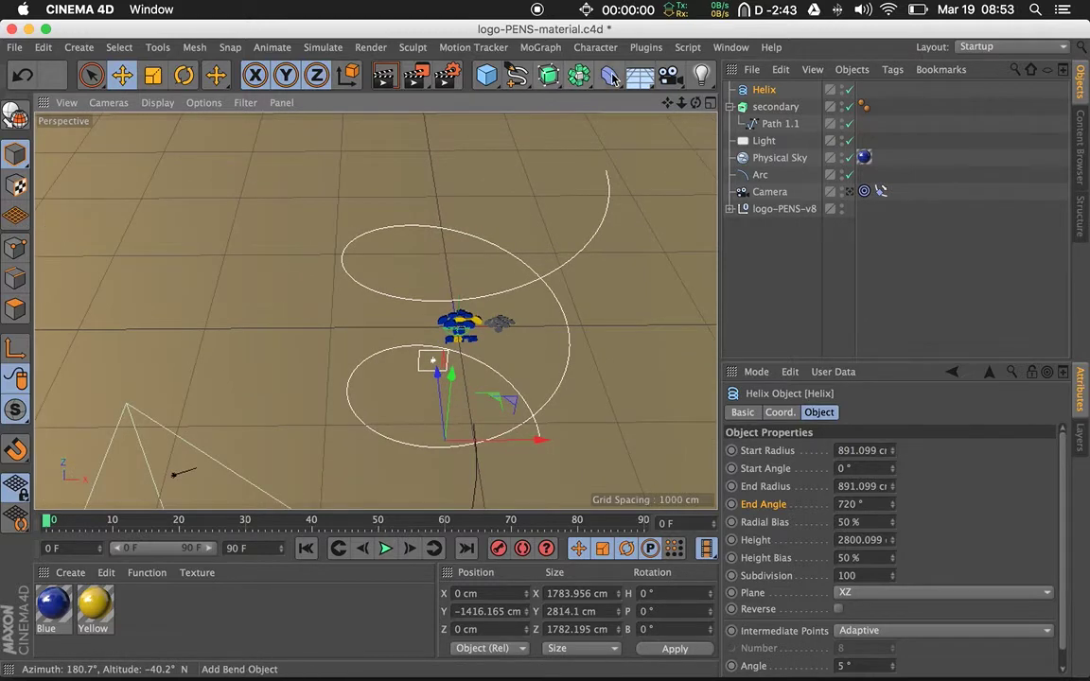
{"action": "left_click", "coordinate": [540, 47]}
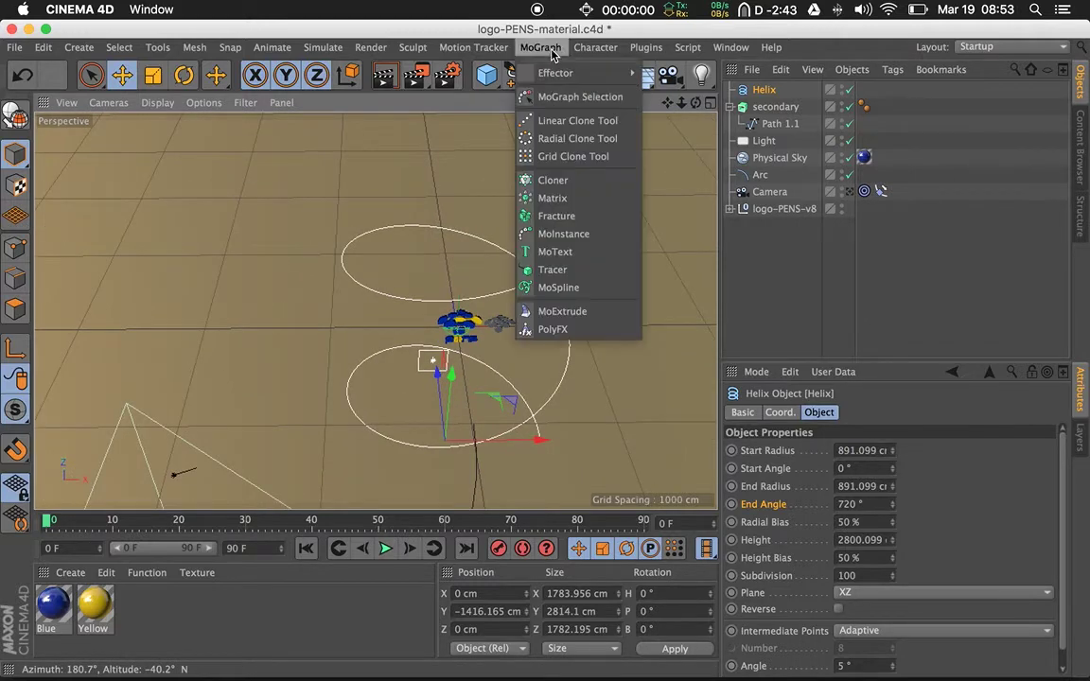
{"action": "left_click", "coordinate": [566, 188]}
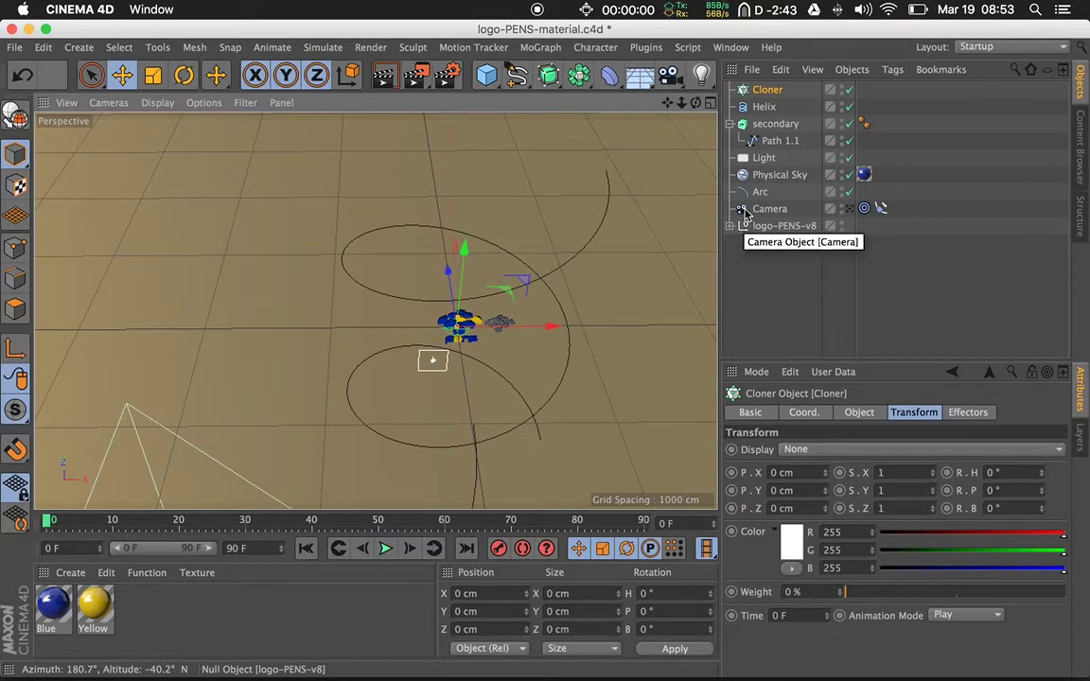
{"action": "left_click", "coordinate": [729, 124]}
{"action": "left_click_drag", "start_coordinate": [777, 124], "coordinate": [772, 92]}
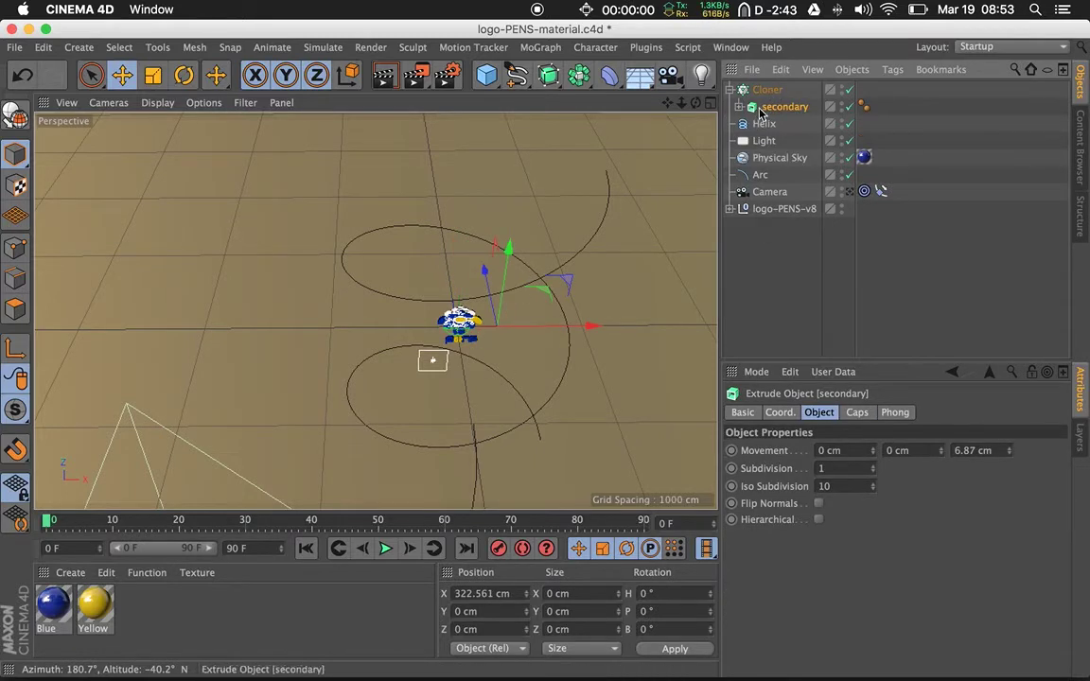
Set the Cloner to Object mode with the Helix as its object and a clone count of 75
{"action": "left_click", "coordinate": [770, 93]}
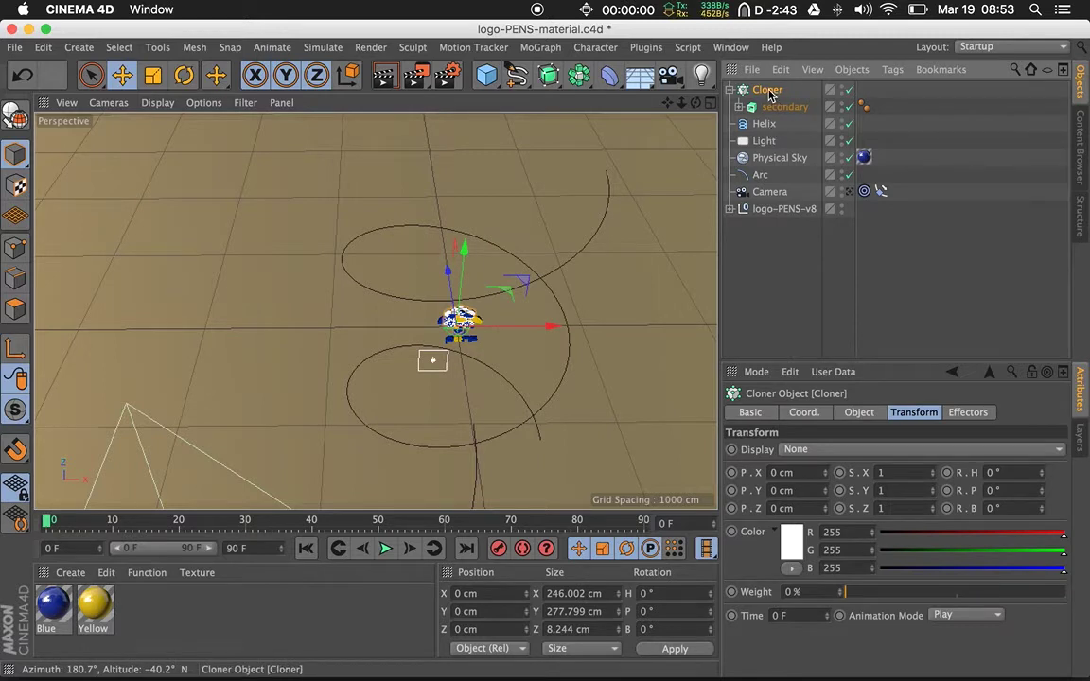
{"action": "left_click", "coordinate": [859, 414]}
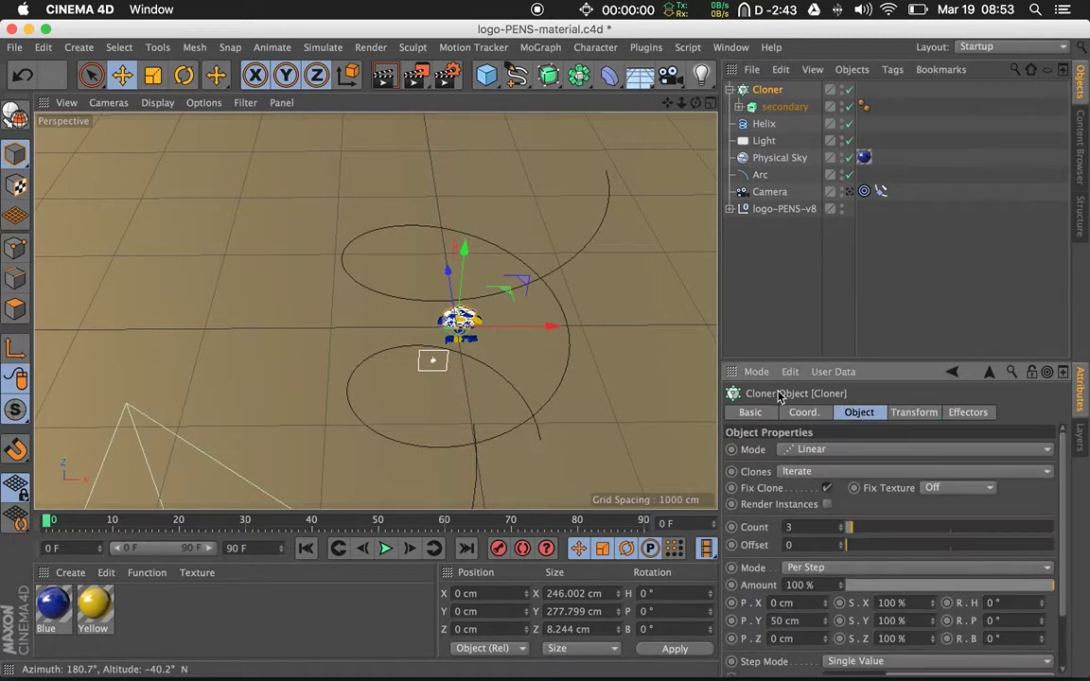
{"action": "left_click", "coordinate": [844, 452]}
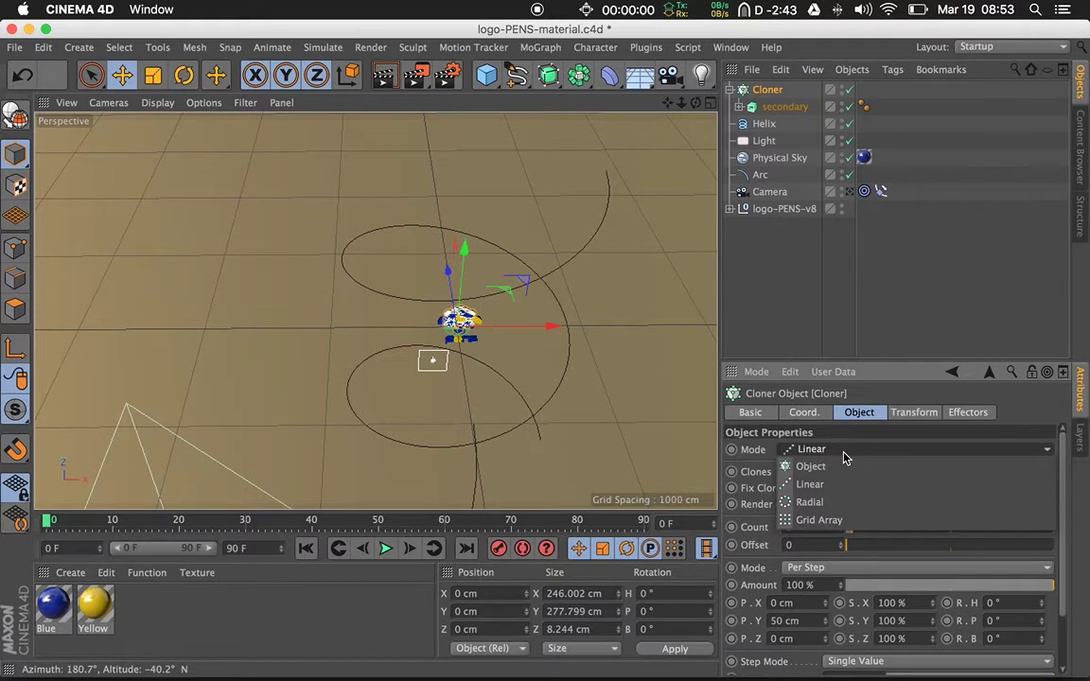
{"action": "left_click", "coordinate": [832, 473]}
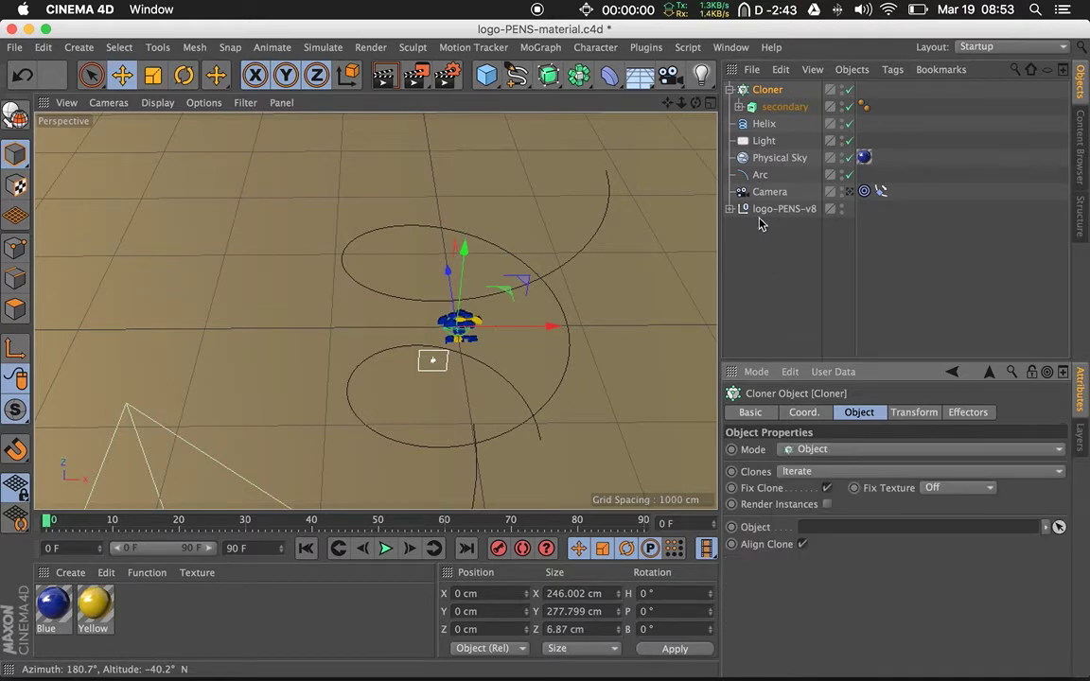
{"action": "left_click_drag", "start_coordinate": [762, 133], "coordinate": [826, 530]}
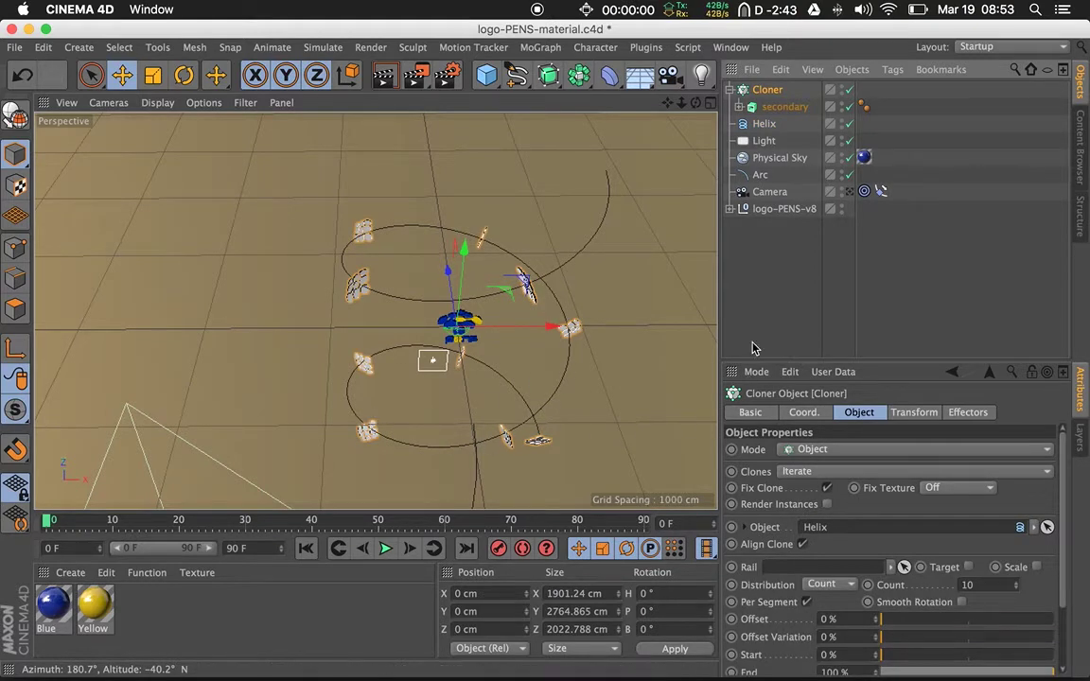
{"action": "left_click", "coordinate": [1015, 582]}
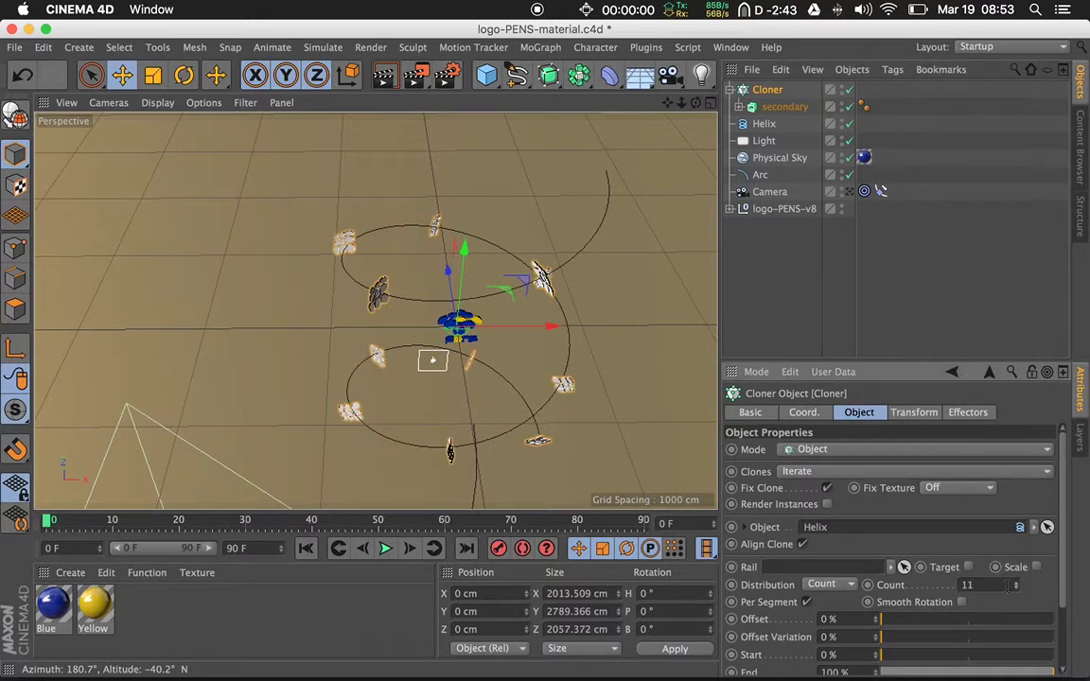
{"action": "left_click_drag", "start_coordinate": [1016, 585], "coordinate": [1017, 586]}
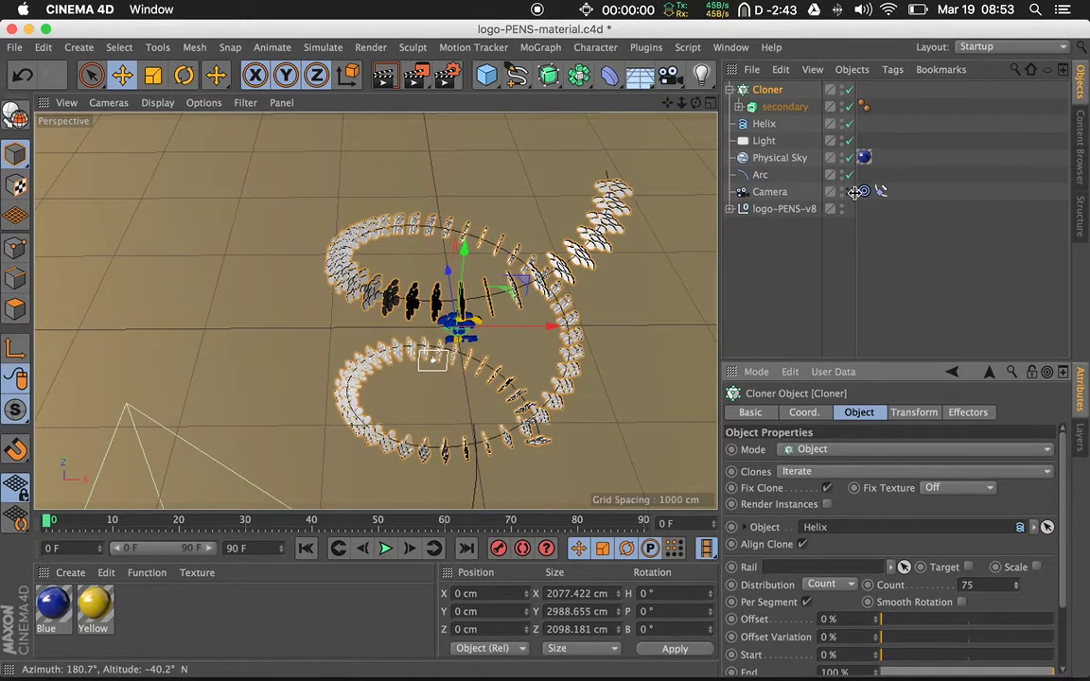
Check the clones through the scene camera at frames 0 and 90, and set the helix's end angle to 2500° at frame 0
{"action": "left_click", "coordinate": [848, 191]}
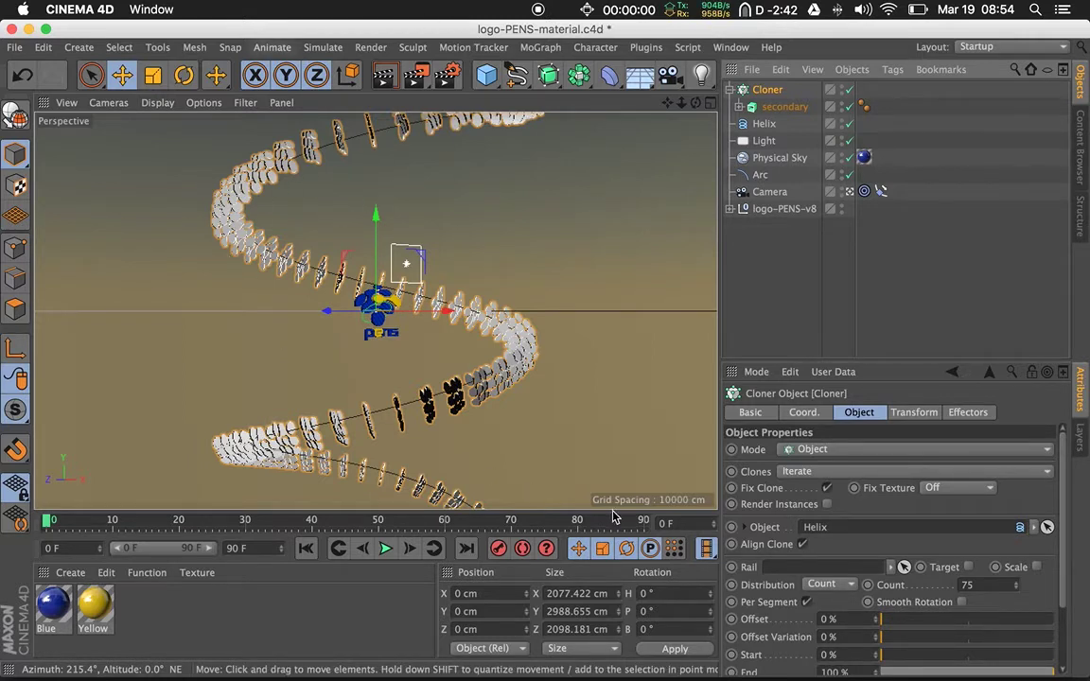
{"action": "left_click", "coordinate": [644, 525]}
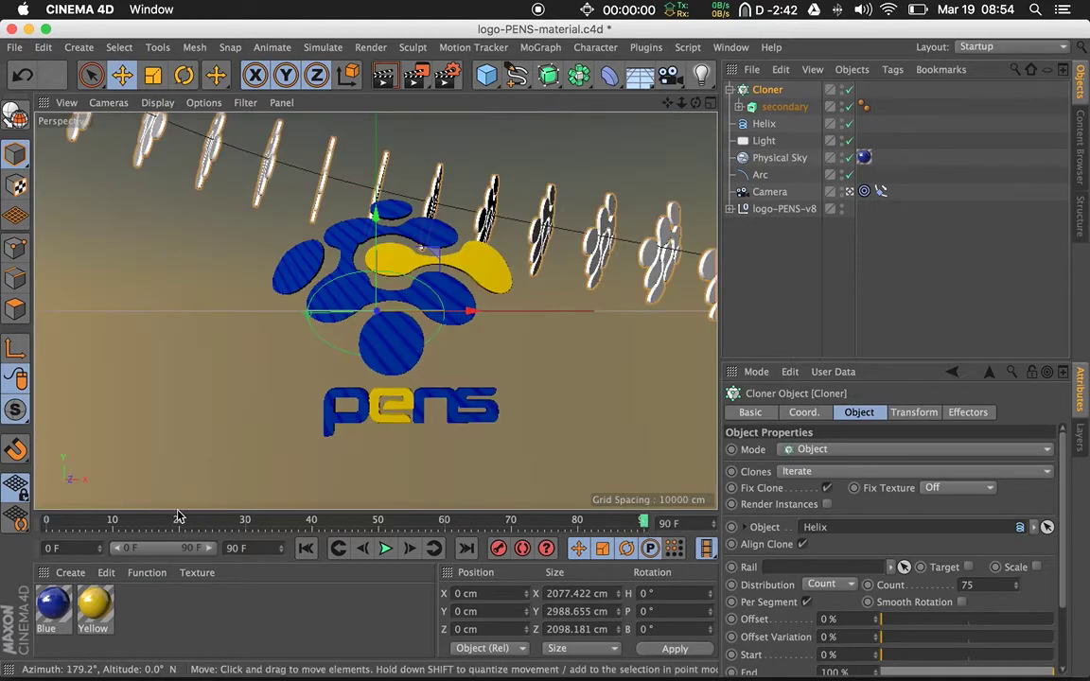
{"action": "left_click", "coordinate": [49, 523]}
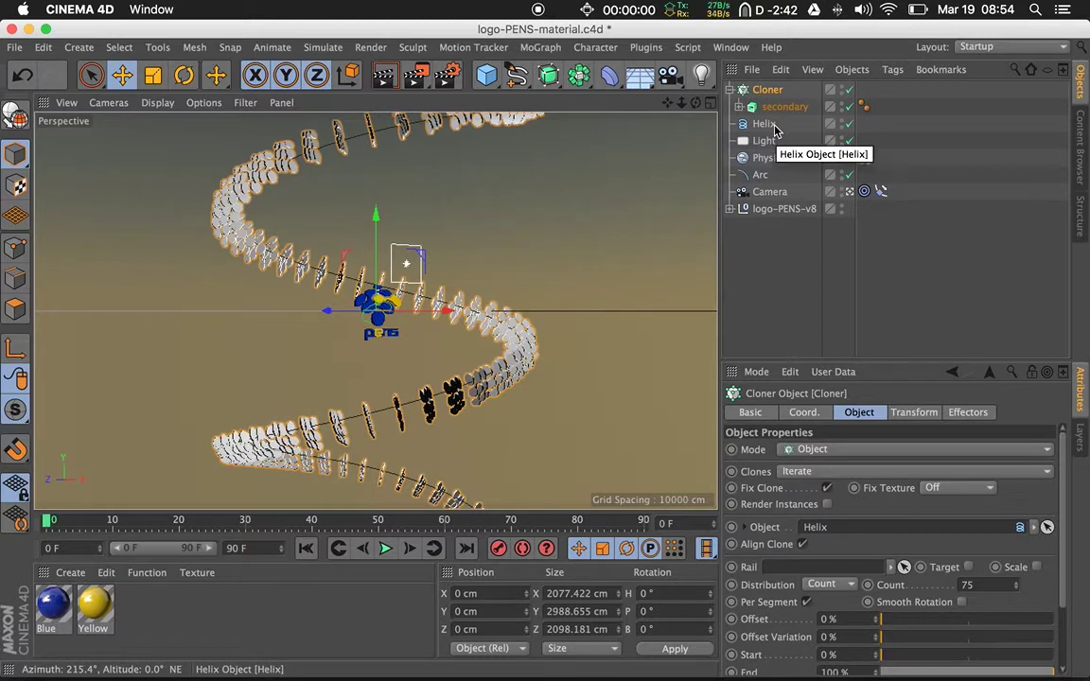
{"action": "left_click", "coordinate": [772, 126]}
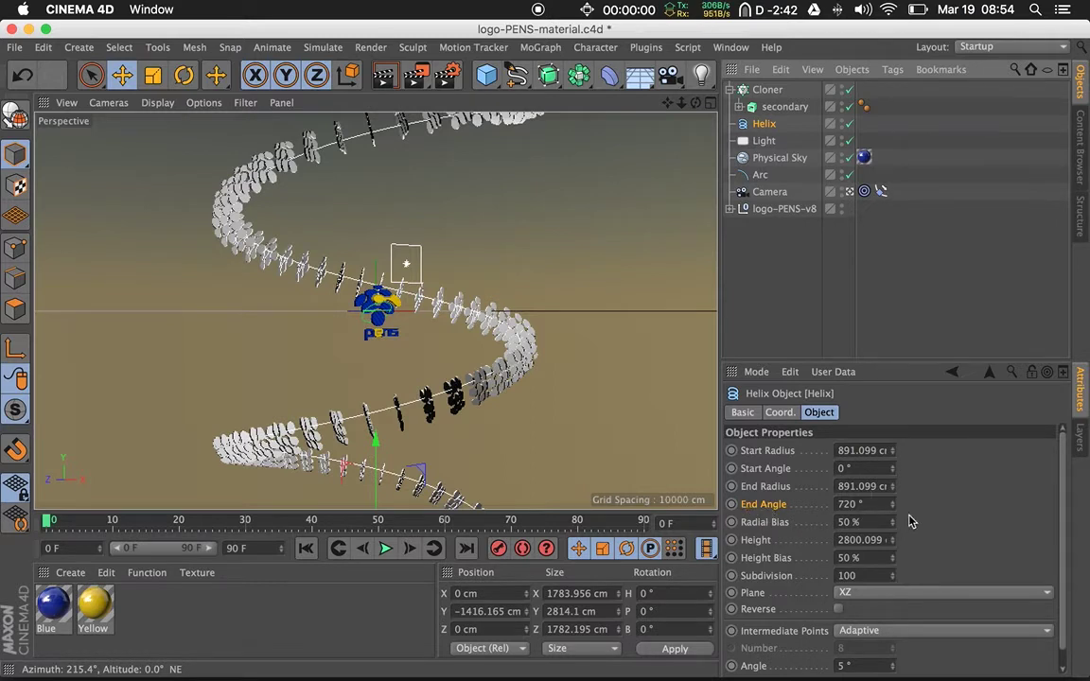
{"action": "left_click_drag", "start_coordinate": [891, 504], "coordinate": [891, 404]}
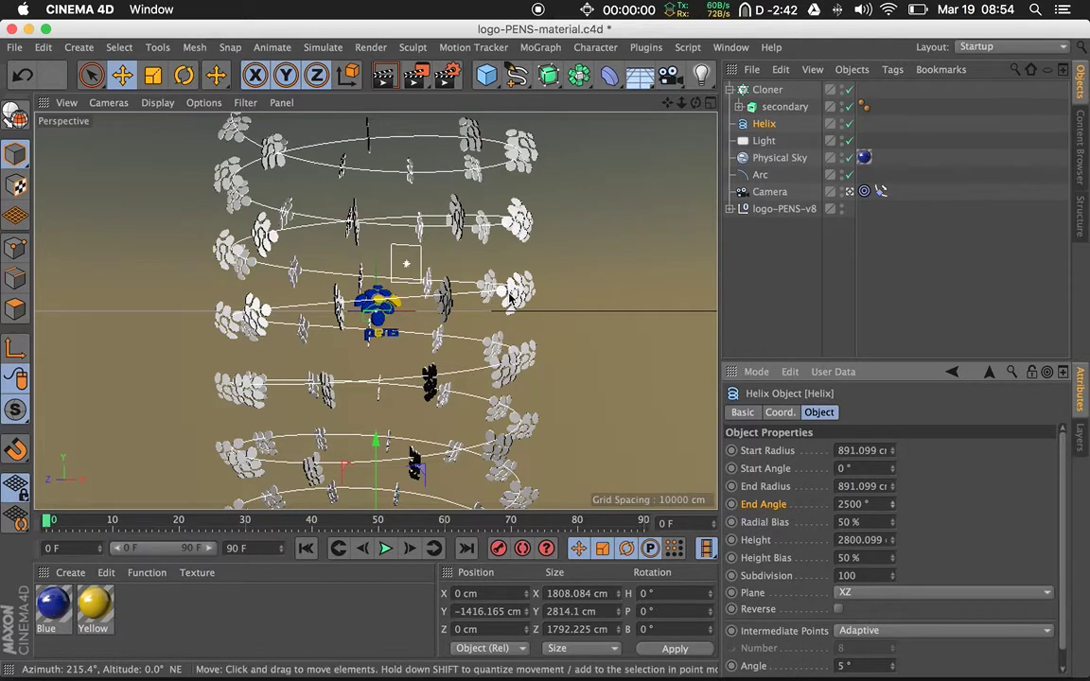
Tilt the clones by setting the Cloner's transform rotation R.B to -99°
{"action": "scroll", "coordinate": [509, 299], "scroll_direction": "down", "scroll_amount": 1}
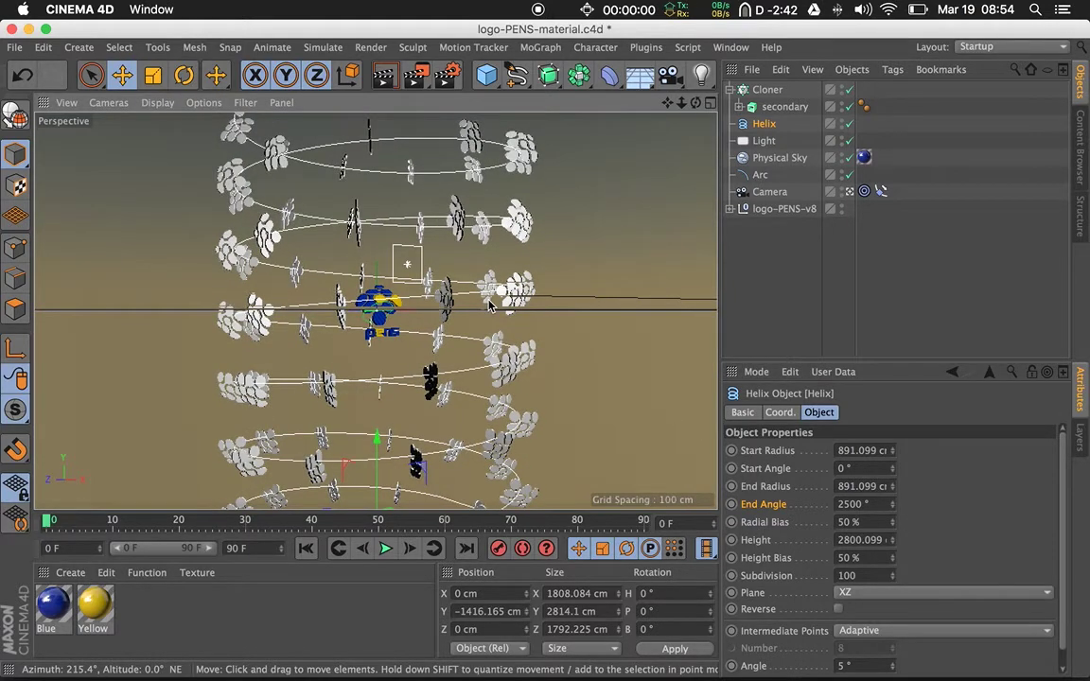
{"action": "scroll", "coordinate": [490, 303], "scroll_direction": "up", "scroll_amount": 3}
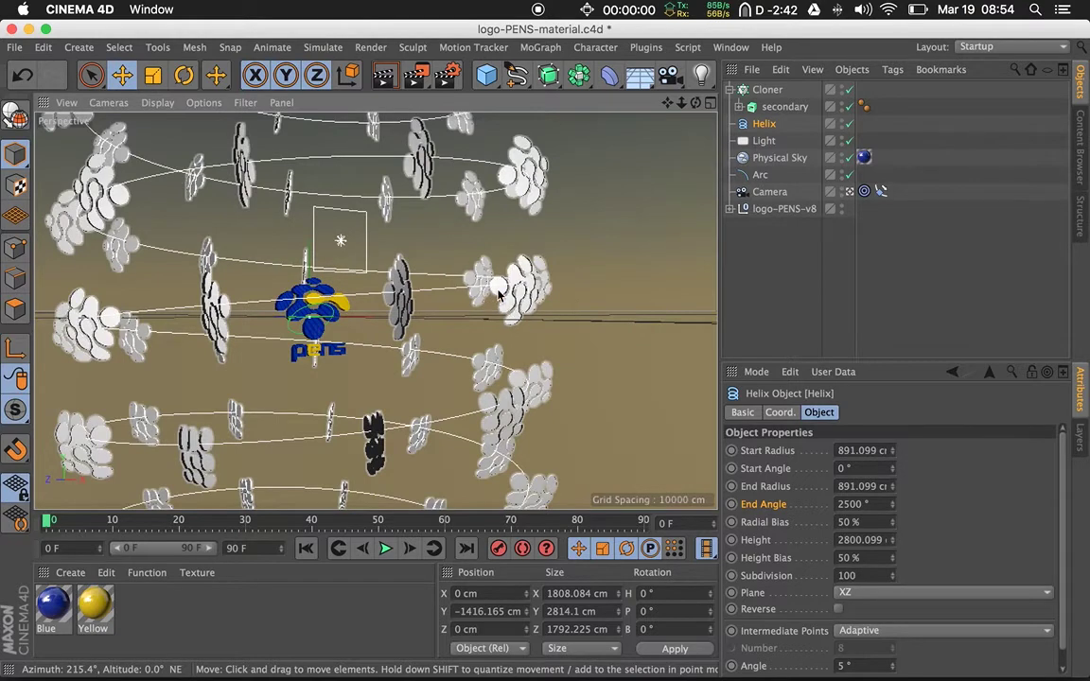
{"action": "scroll", "coordinate": [500, 295], "scroll_direction": "up", "scroll_amount": 5}
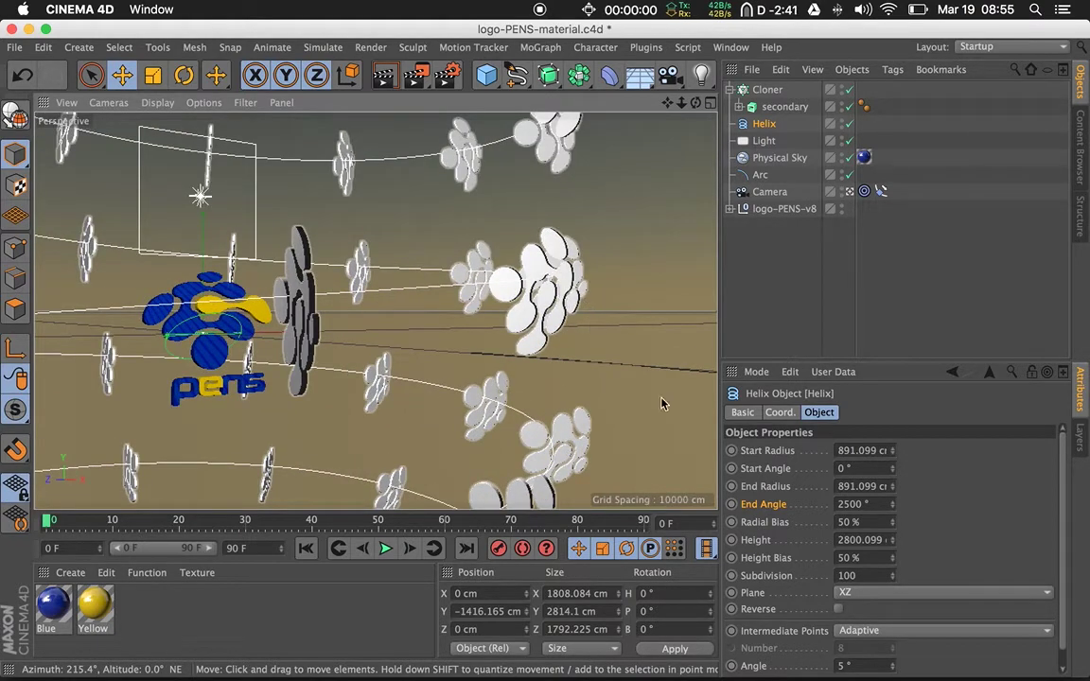
{"action": "left_click", "coordinate": [767, 89]}
{"action": "key", "text": "o"}
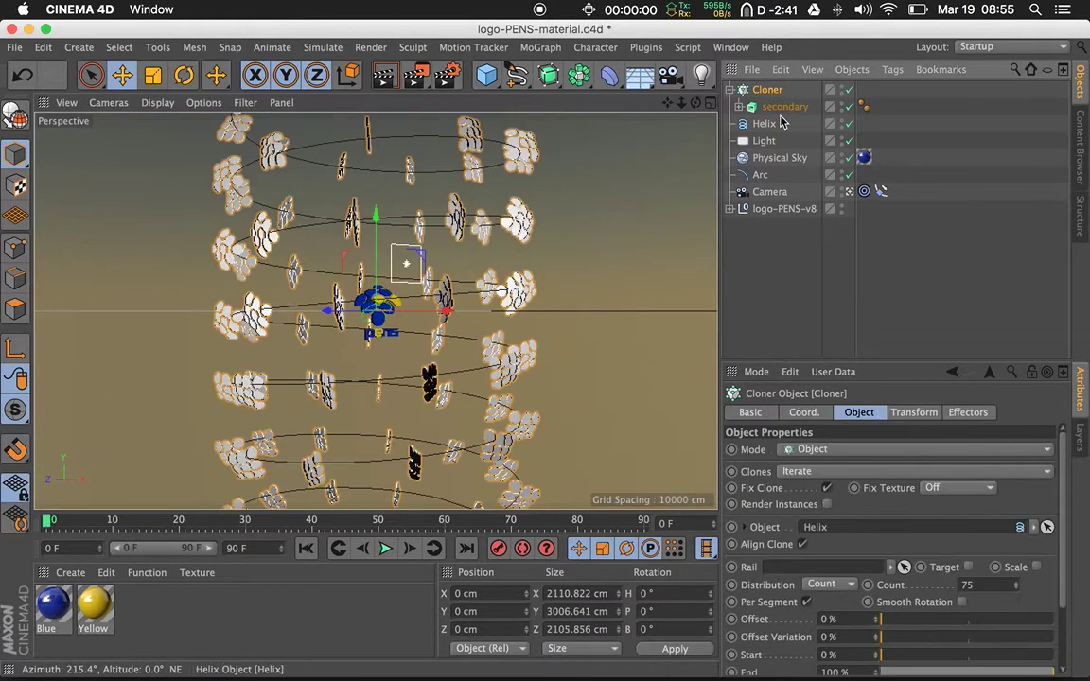
{"action": "left_click", "coordinate": [913, 413]}
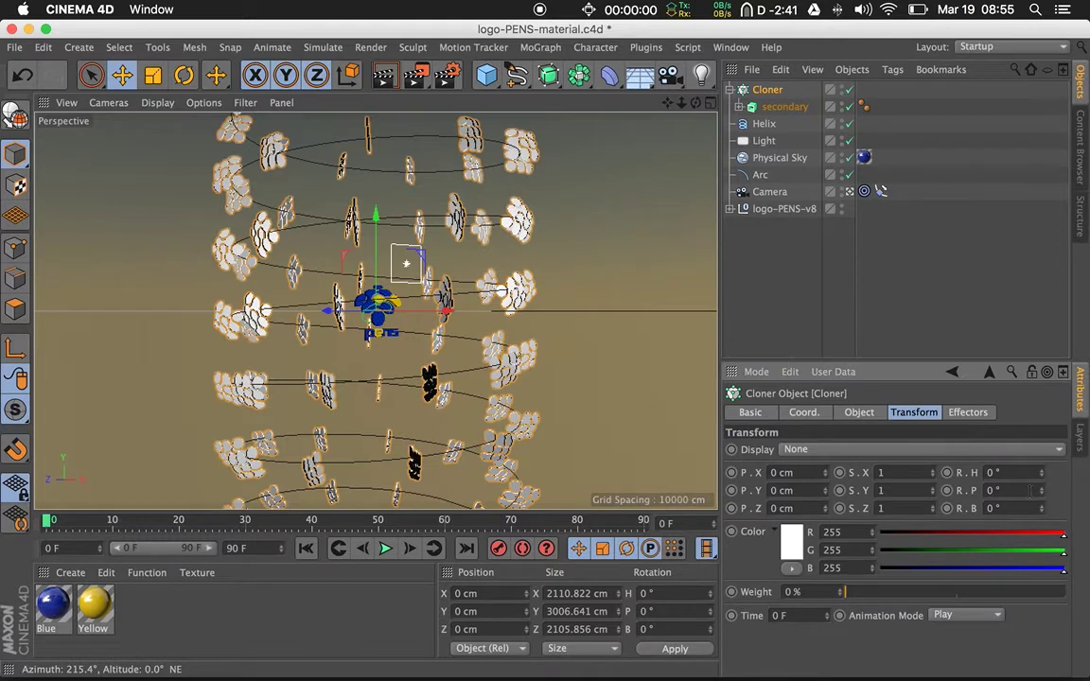
{"action": "left_click_drag", "start_coordinate": [1041, 508], "coordinate": [1041, 514]}
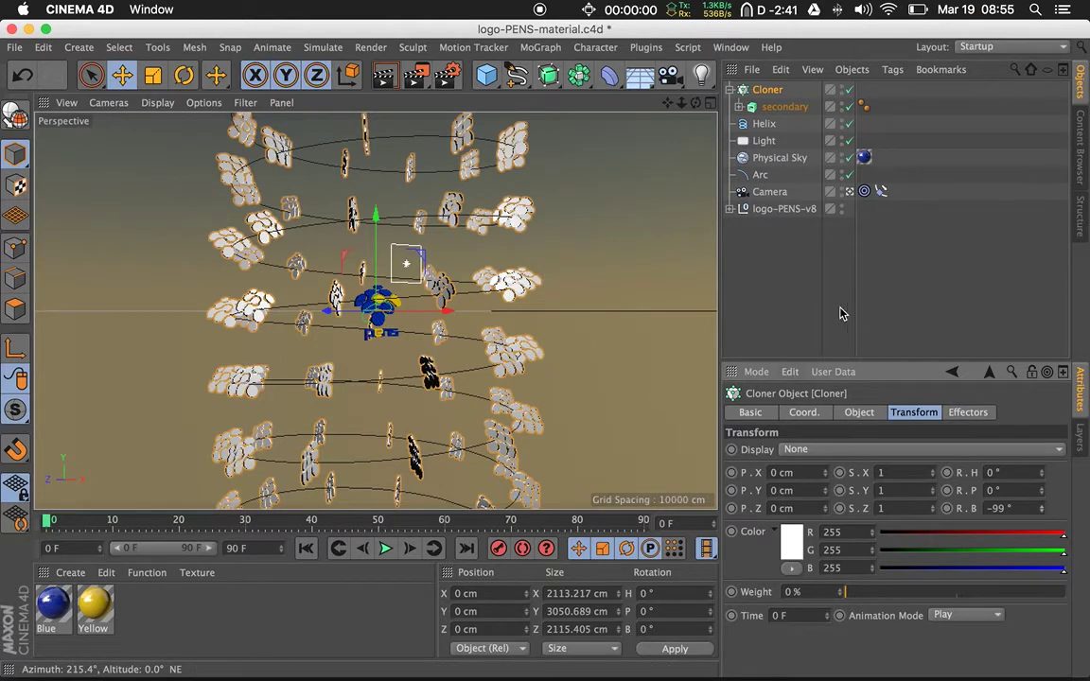
Animate the Helix's end angle from a 2500° keyframe at frame 0 to a lower keyframed angle at frame 90, and preview the playback
{"action": "left_click", "coordinate": [764, 124]}
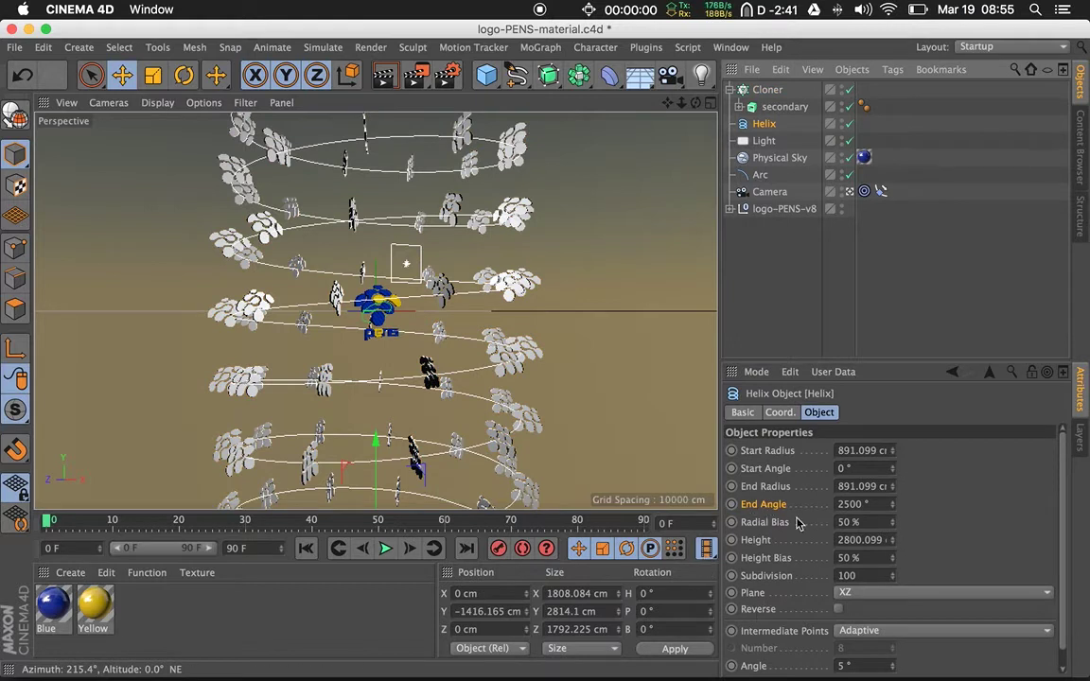
{"action": "left_click", "coordinate": [731, 504]}
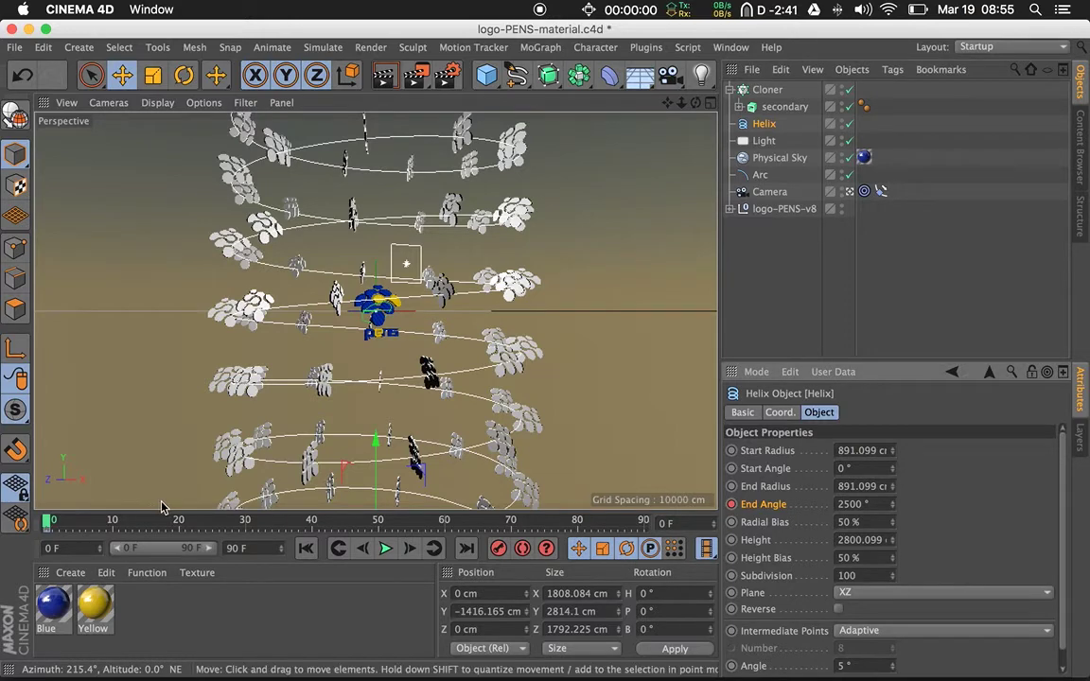
{"action": "left_click_drag", "start_coordinate": [58, 520], "coordinate": [676, 522]}
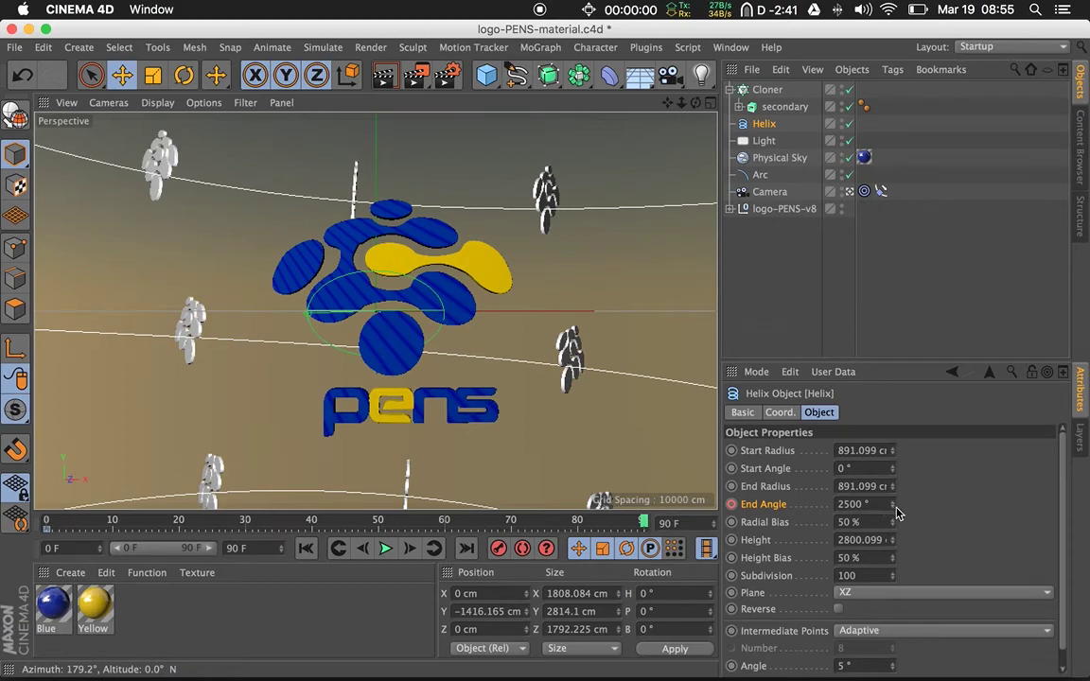
{"action": "left_click_drag", "start_coordinate": [892, 508], "coordinate": [892, 680]}
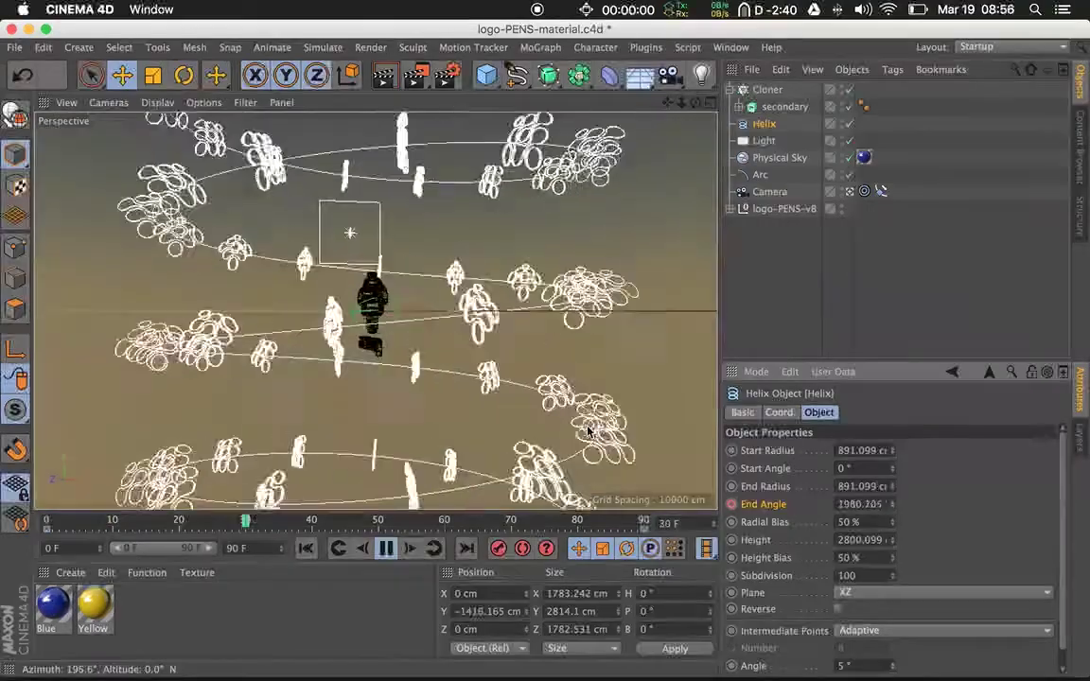
{"action": "left_click", "coordinate": [386, 548]}
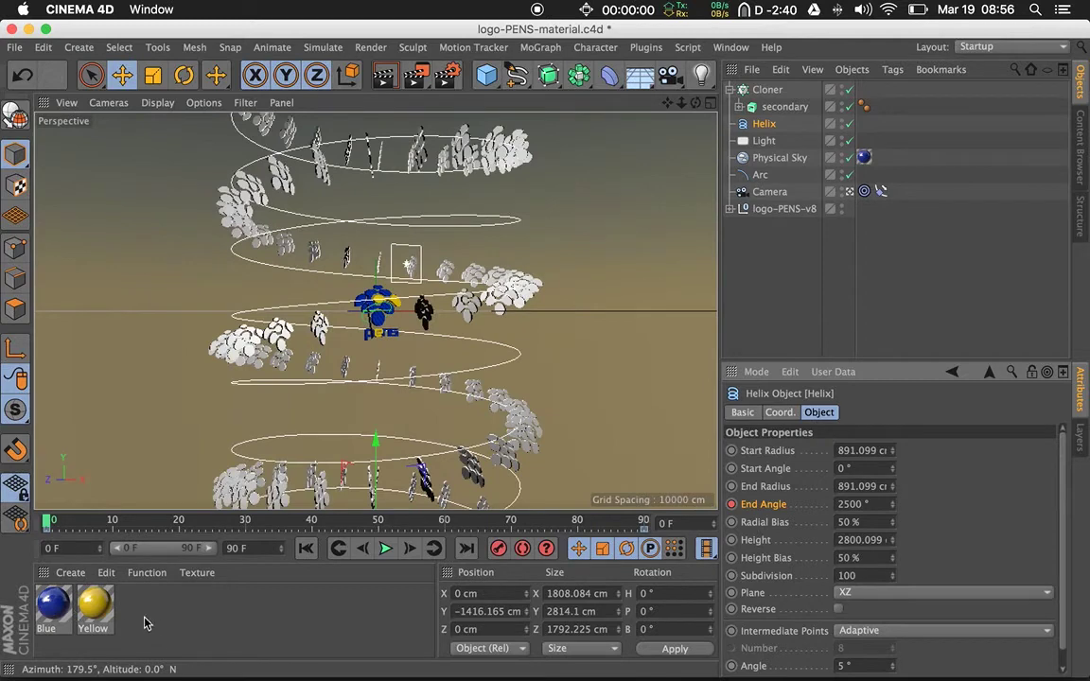
Create a Nukei shader material and disable its Specular 1 A, Specular 2 A, Specular 3 A and Reflection A channels
{"action": "left_click", "coordinate": [71, 579]}
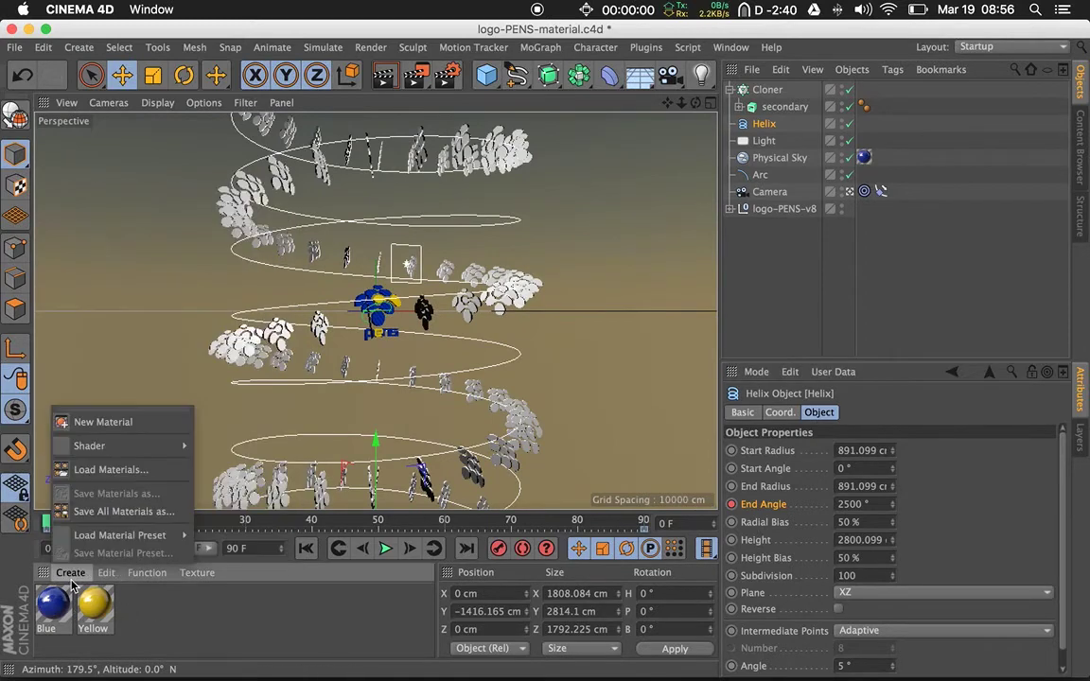
{"action": "mouse_move", "coordinate": [118, 446]}
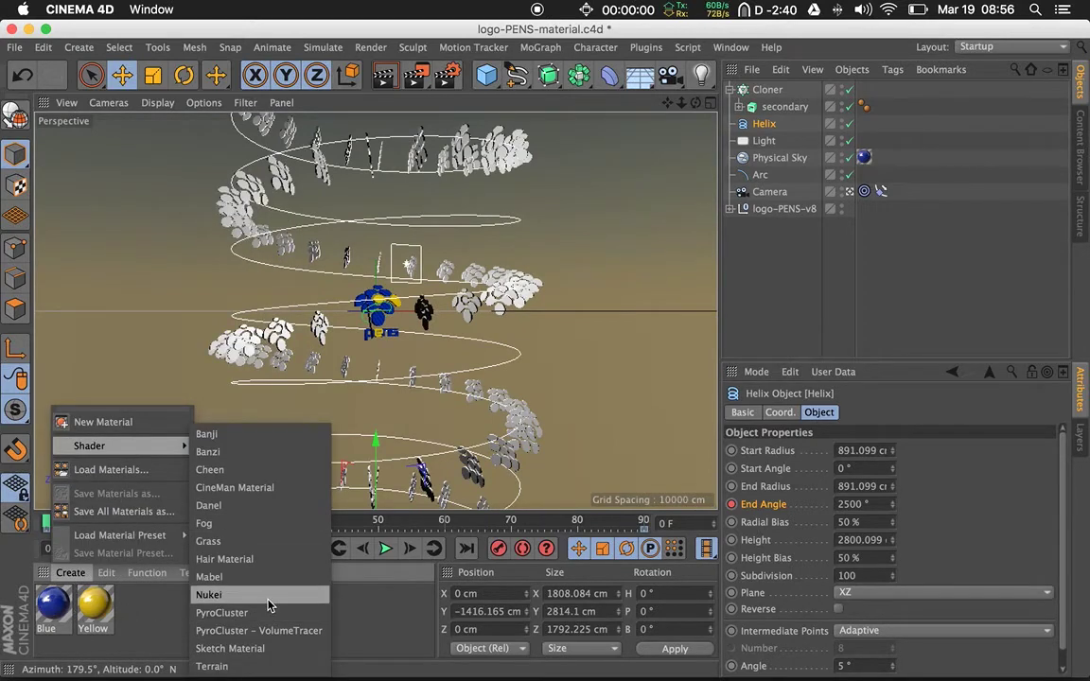
{"action": "left_click", "coordinate": [209, 595]}
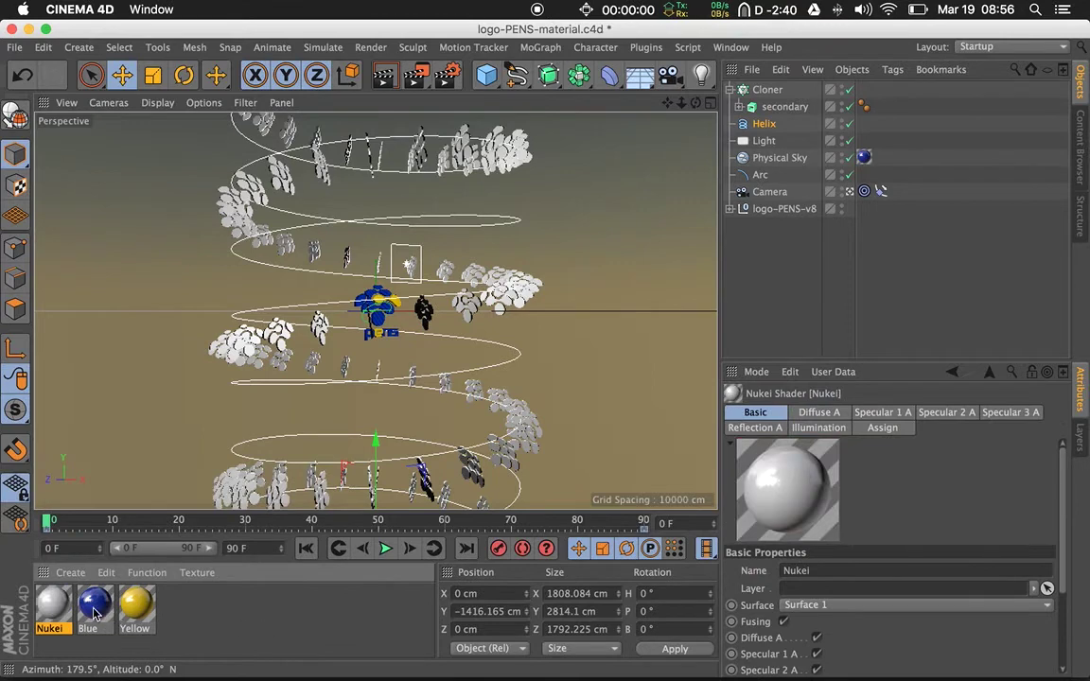
{"action": "double_click", "coordinate": [56, 604]}
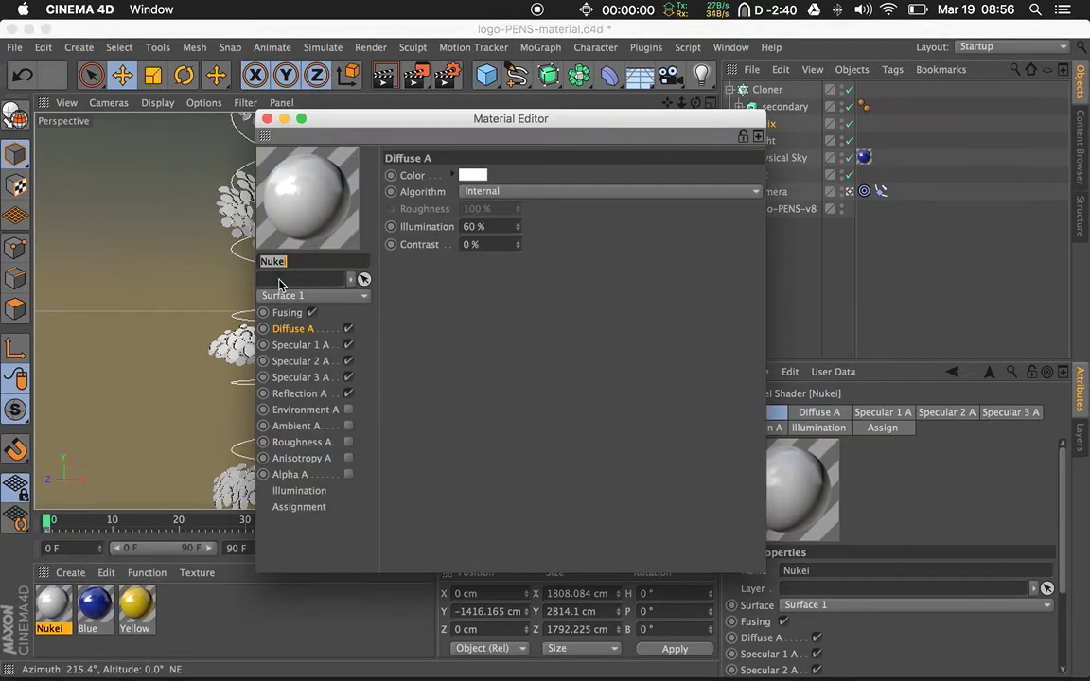
{"action": "left_click", "coordinate": [348, 346]}
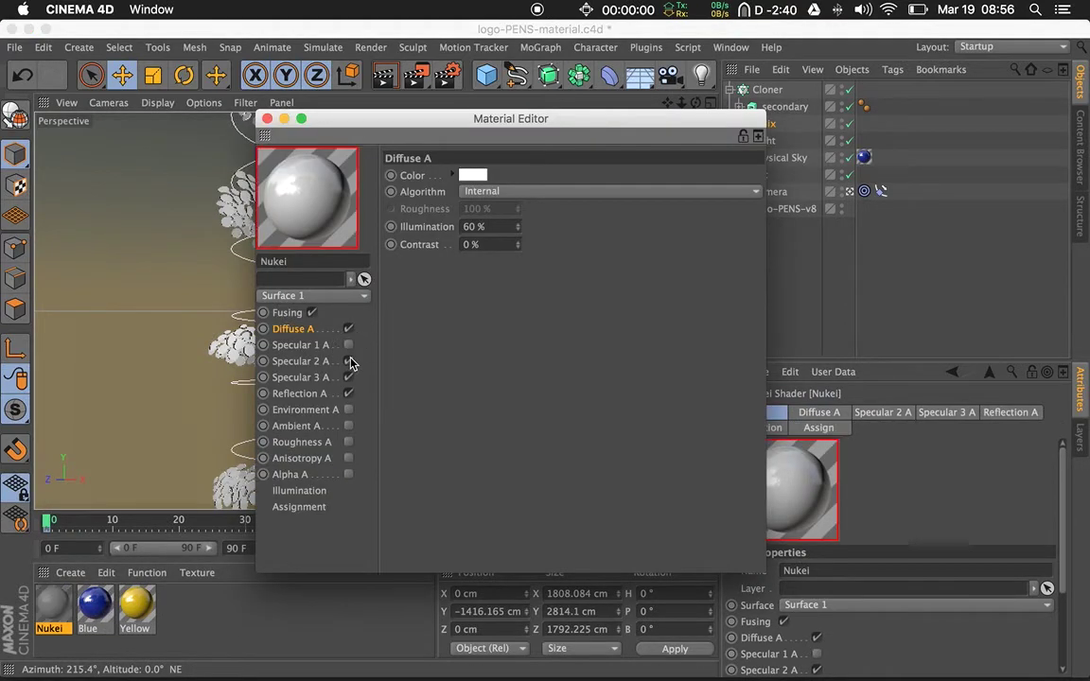
{"action": "left_click", "coordinate": [348, 378]}
{"action": "left_click", "coordinate": [349, 394]}
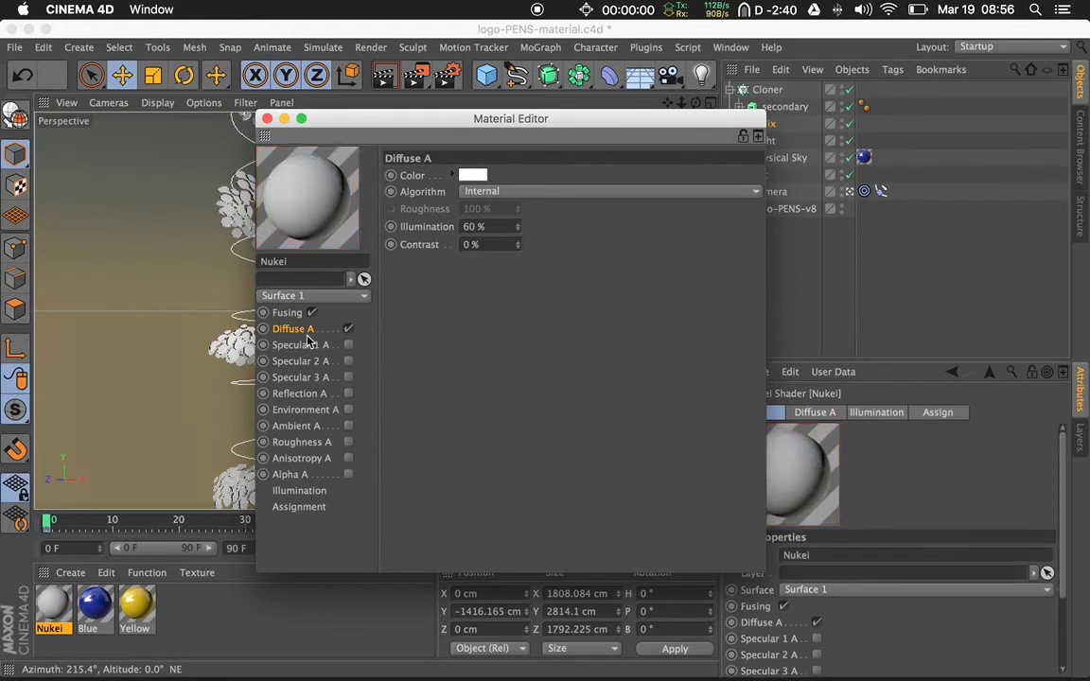
Set the Nukei material's Diffuse A color to dark grey with saturation 0% and value 20%, and close the material editor
{"action": "left_click", "coordinate": [475, 178]}
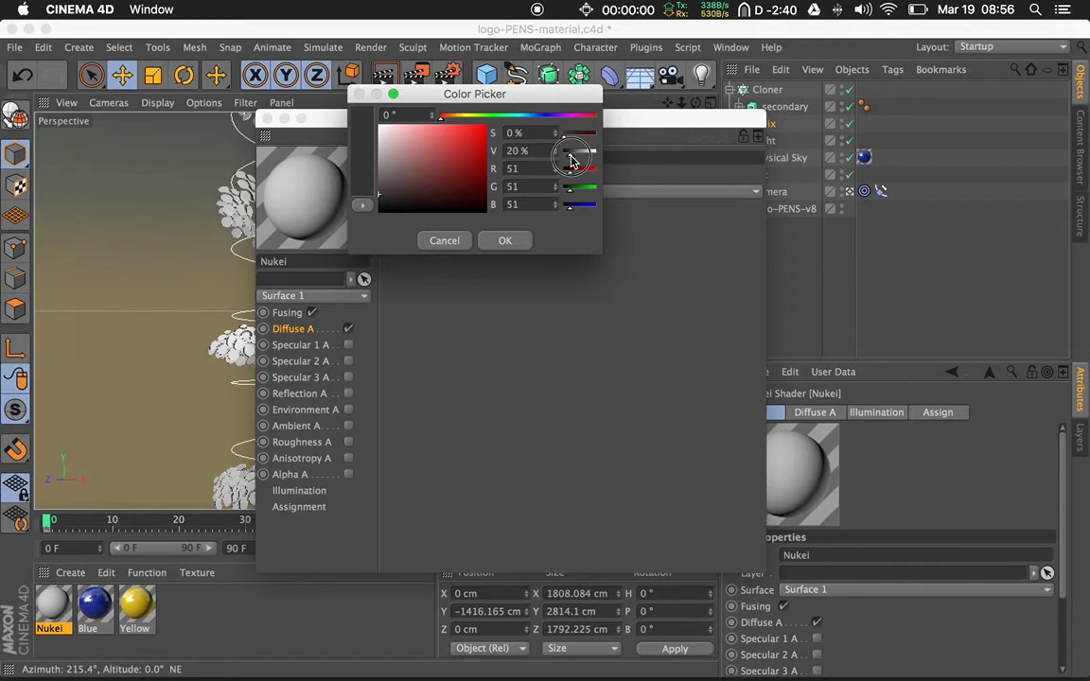
{"action": "left_click", "coordinate": [505, 241]}
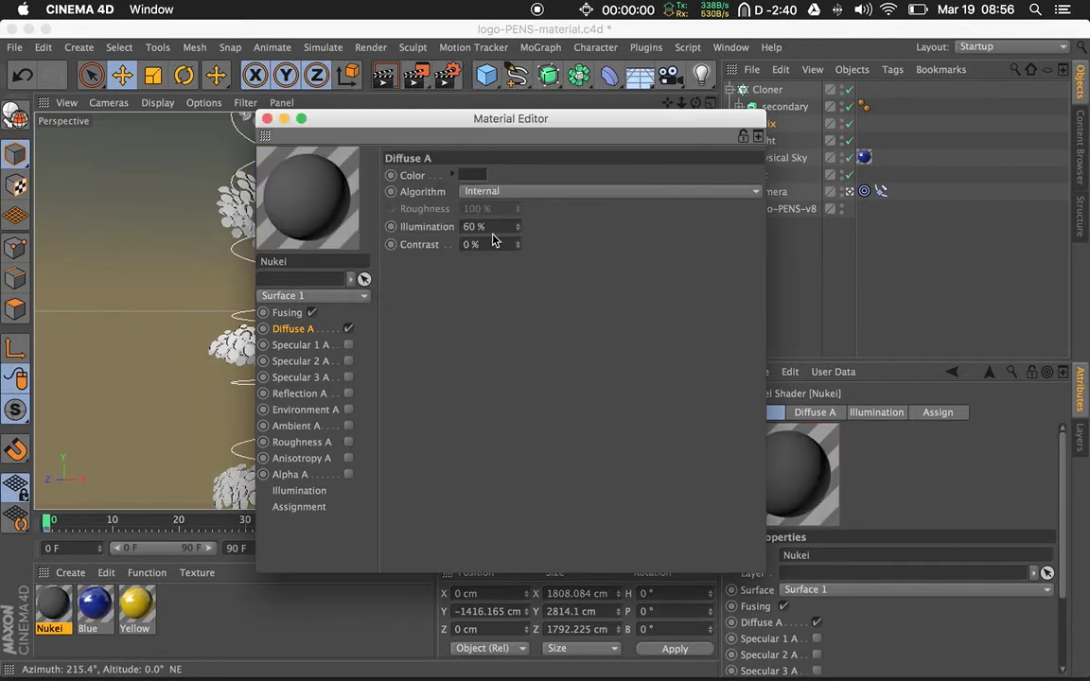
{"action": "left_click", "coordinate": [267, 119]}
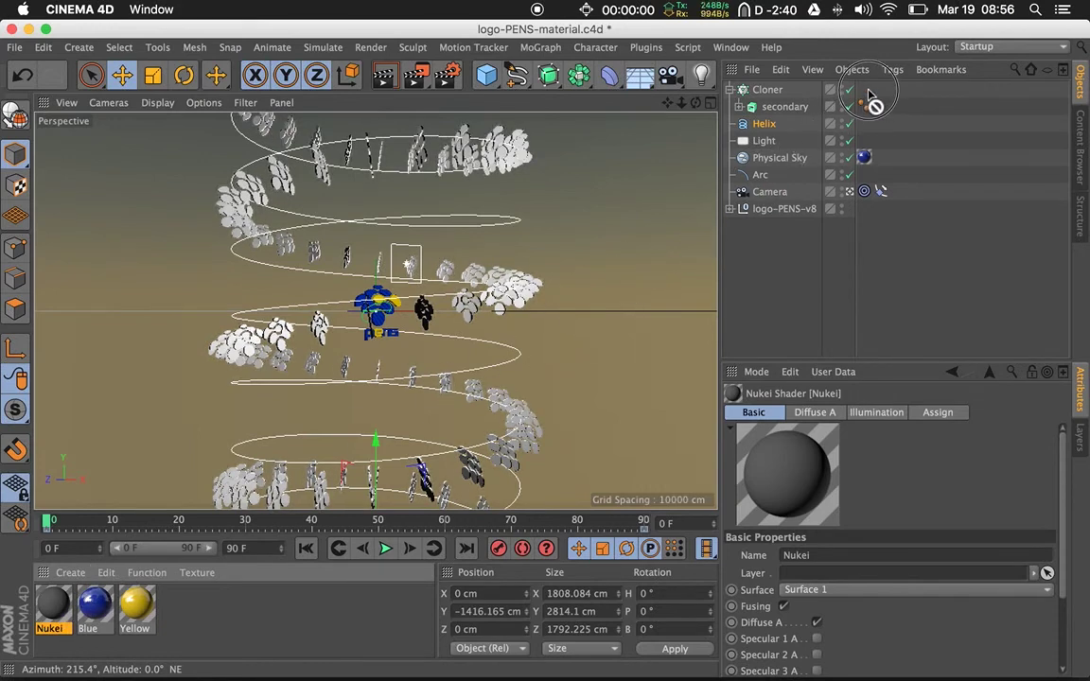
Apply the Nukei material to the Cloner and check the clones in a viewport render and in playback
{"action": "left_click_drag", "start_coordinate": [806, 95], "coordinate": [809, 90]}
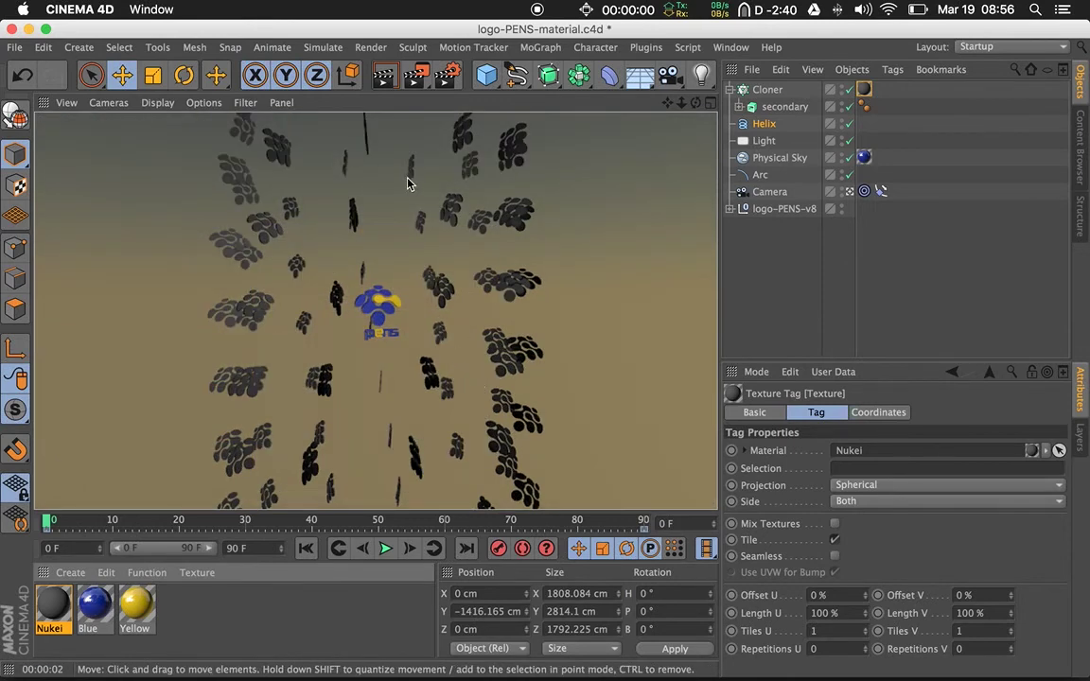
{"action": "left_click", "coordinate": [388, 549]}
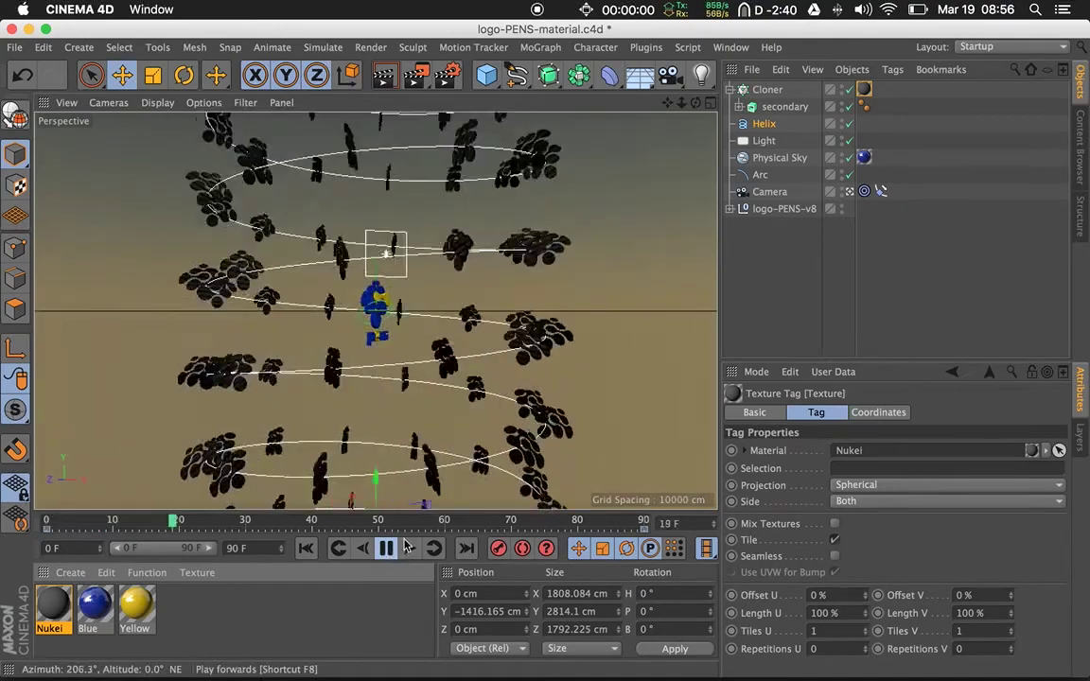